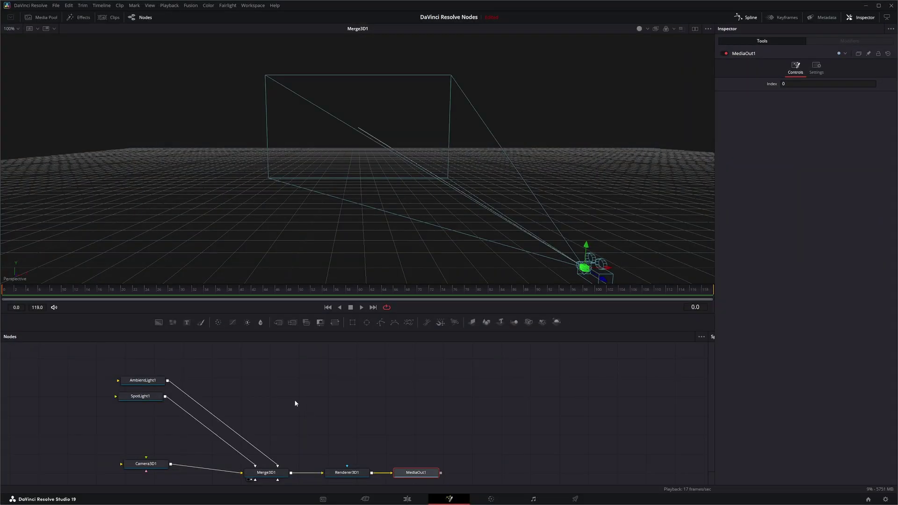
Step: Select the light, Camera3D1, Merge3D1 and Renderer3D1 nodes in the graph in turn
left_click(299, 408)
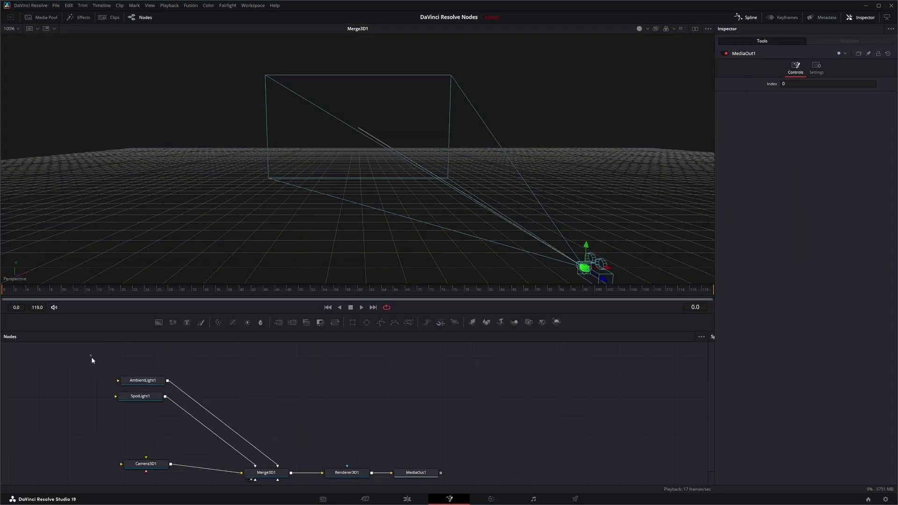
left_click_drag(90, 354, 162, 469)
left_click_drag(276, 425, 282, 466)
left_click_drag(329, 431, 369, 483)
left_click_drag(404, 427, 440, 470)
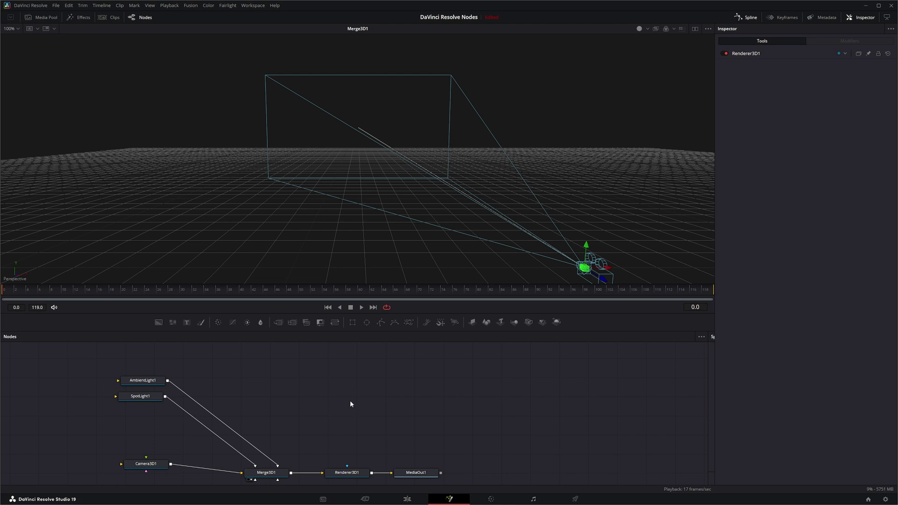
Step: Add a Cube 3D node, place it nearby and wire it into Merge3D1
key("shift+space")
type("cube")
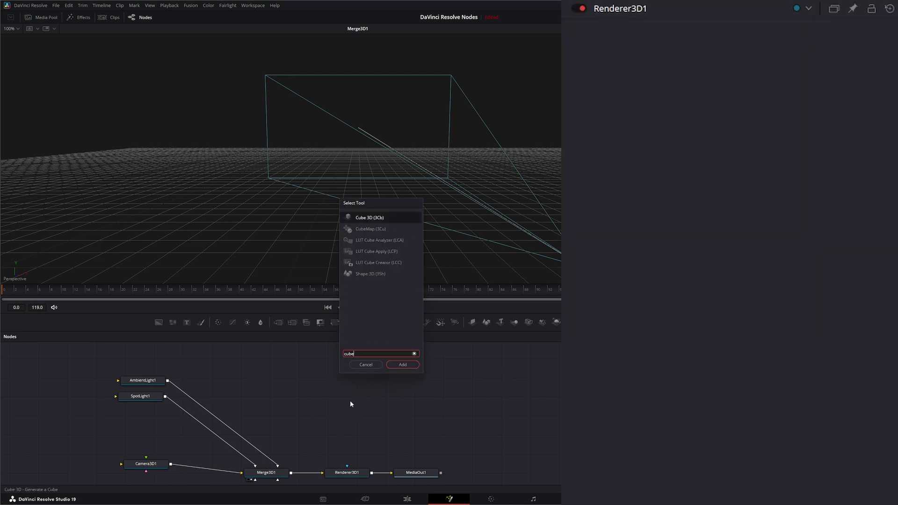
key("Return")
left_click_drag(351, 403, 308, 394)
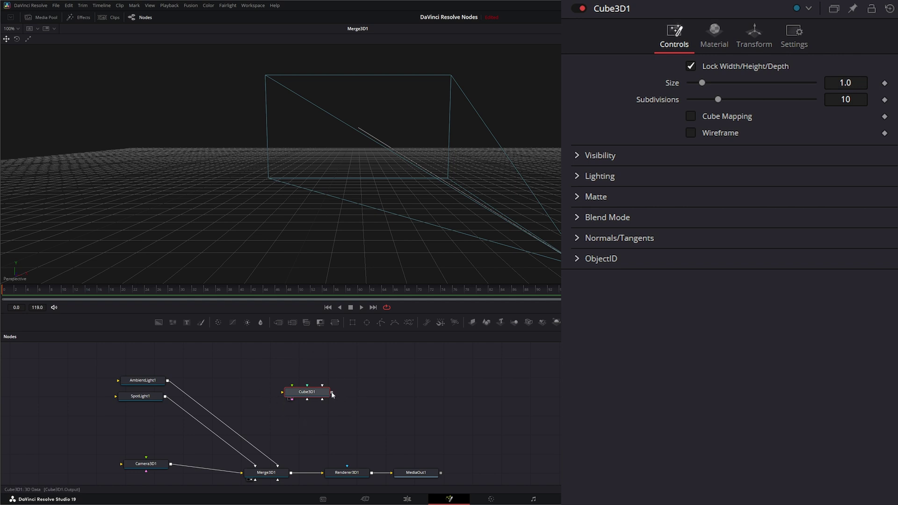
left_click_drag(332, 394, 279, 482)
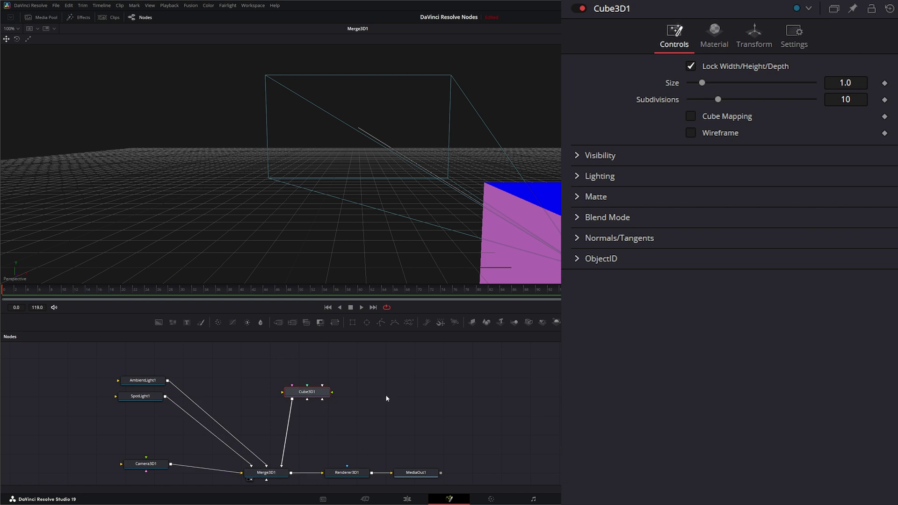
Step: Push the cube back to Z about -4.31, tilt it on X about 12.7, and nudge its size
left_click(750, 33)
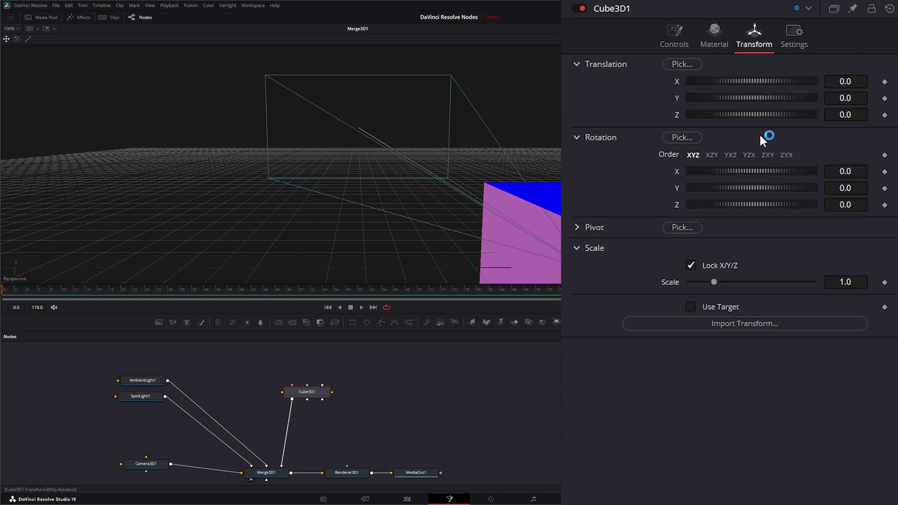
mouse_move(778, 115)
left_mouse_down()
mouse_move(753, 115)
mouse_move(764, 115)
left_mouse_up()
left_click(672, 34)
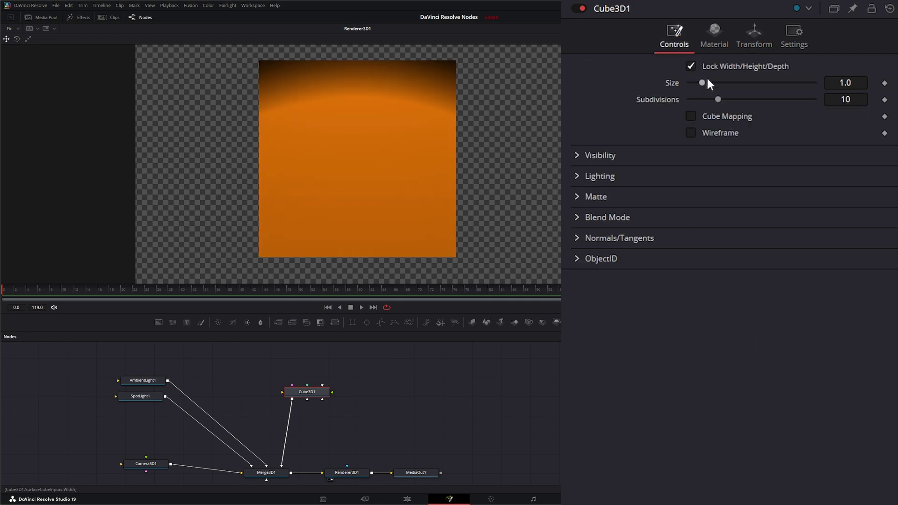
left_click(758, 27)
left_click_drag(746, 169, 755, 187)
left_click(679, 35)
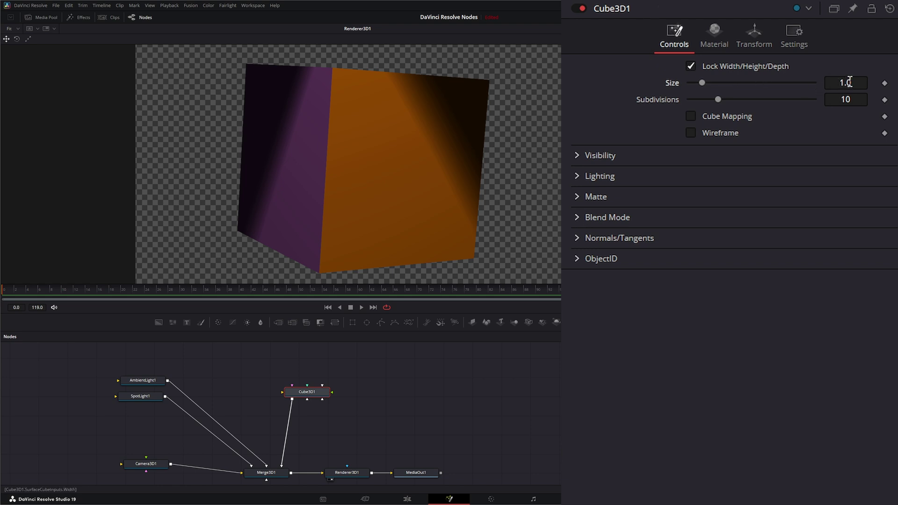
mouse_move(845, 82)
left_mouse_down()
mouse_move(860, 83)
mouse_move(845, 82)
left_mouse_up()
Step: Unlock the cube's dimensions, stretch its width, reset width subdivisions to 10, and relock
left_click(690, 66)
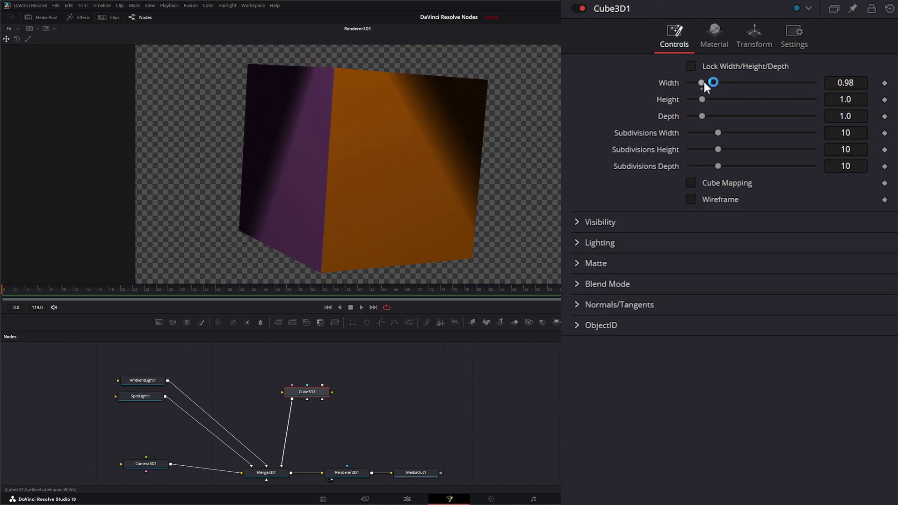
mouse_move(704, 82)
left_mouse_down()
mouse_move(719, 81)
mouse_move(706, 82)
left_mouse_up()
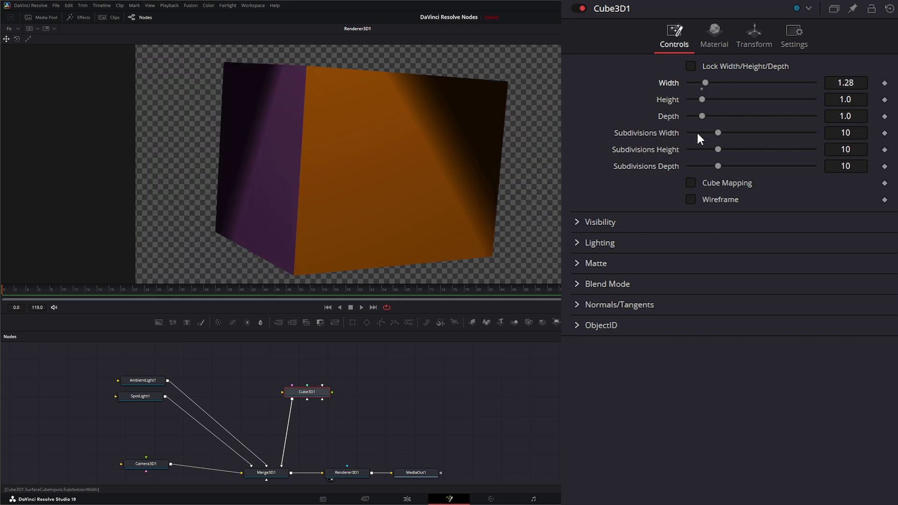
mouse_move(719, 134)
left_mouse_down()
mouse_move(738, 131)
mouse_move(711, 131)
left_mouse_up()
double_click(661, 131)
left_click(692, 66)
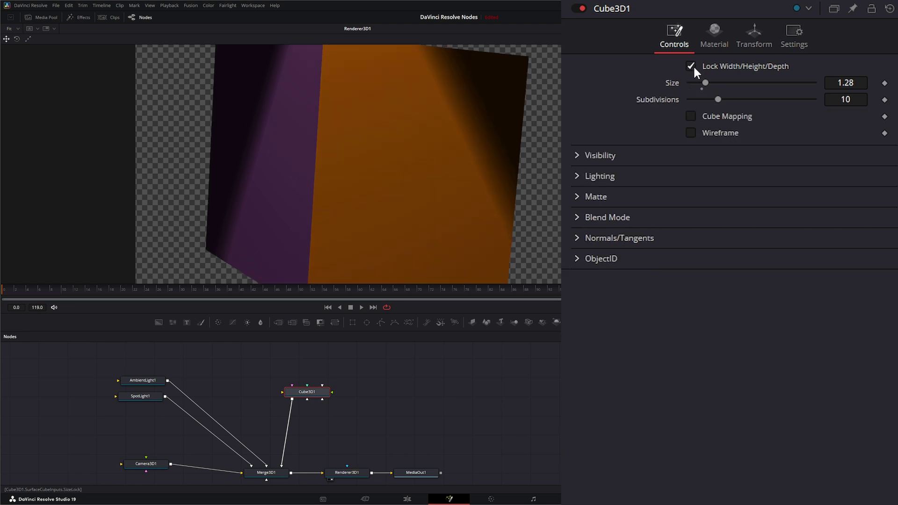
Step: Reset the cube size to 1.0 and return subdivisions to the default 10
double_click(675, 83)
left_click_drag(722, 98, 790, 99)
left_click_drag(715, 101, 746, 99)
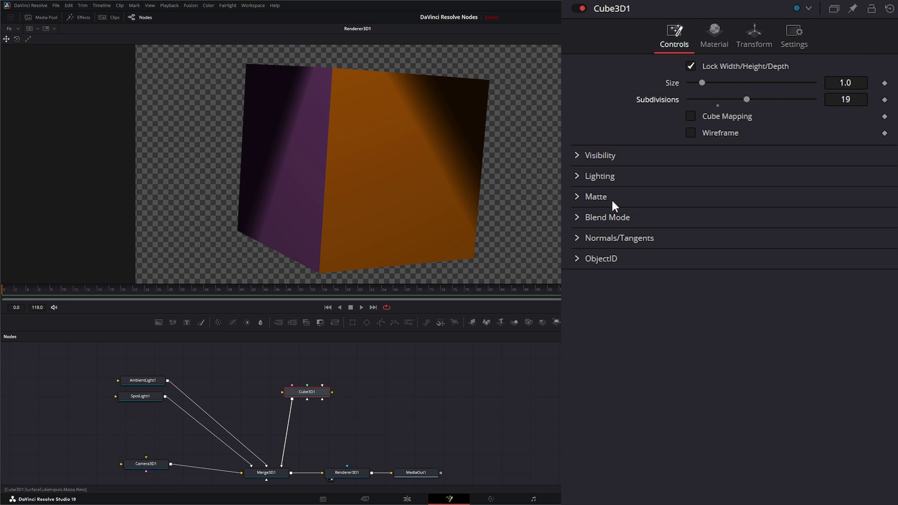
double_click(667, 98)
Step: Turn the cube's Wireframe display on and then back off
left_click(693, 121)
left_click(690, 133)
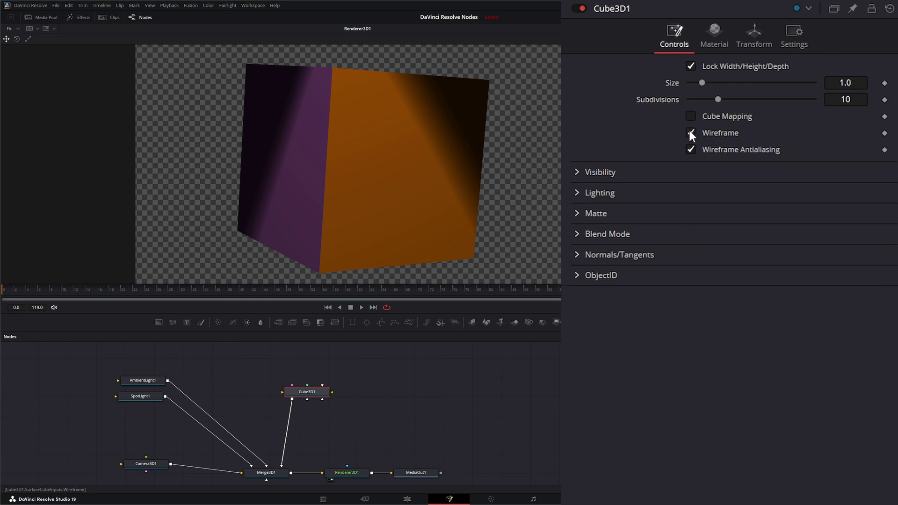
left_click(691, 133)
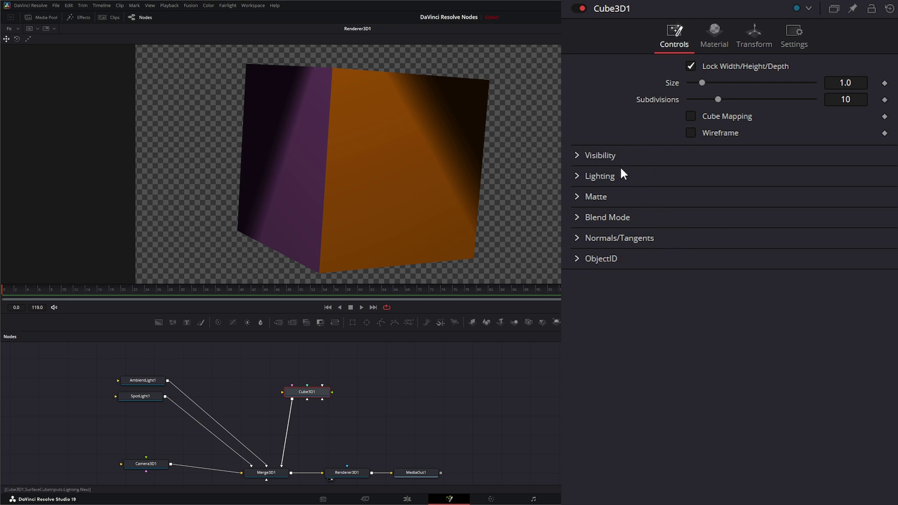
Step: Bring up the cube's material settings and line Cube3D1 up directly above Merge3D1
left_click(720, 34)
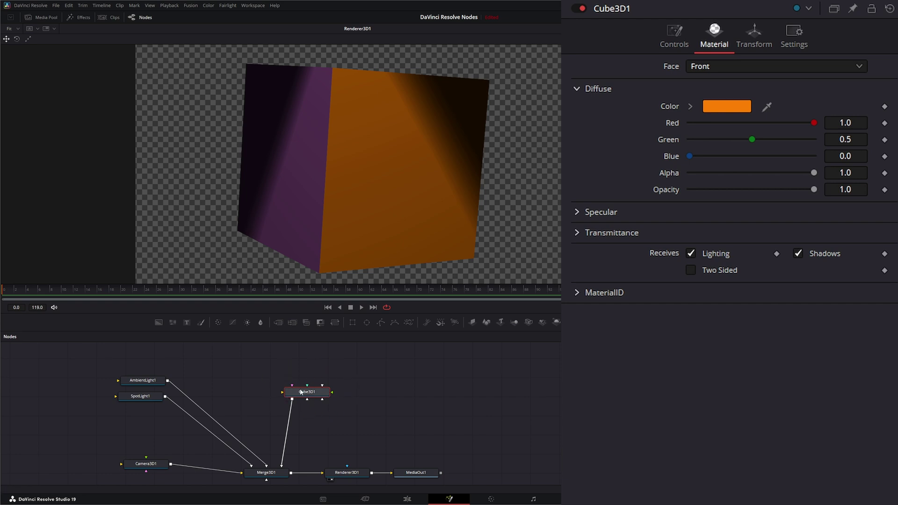
left_click_drag(316, 393, 296, 387)
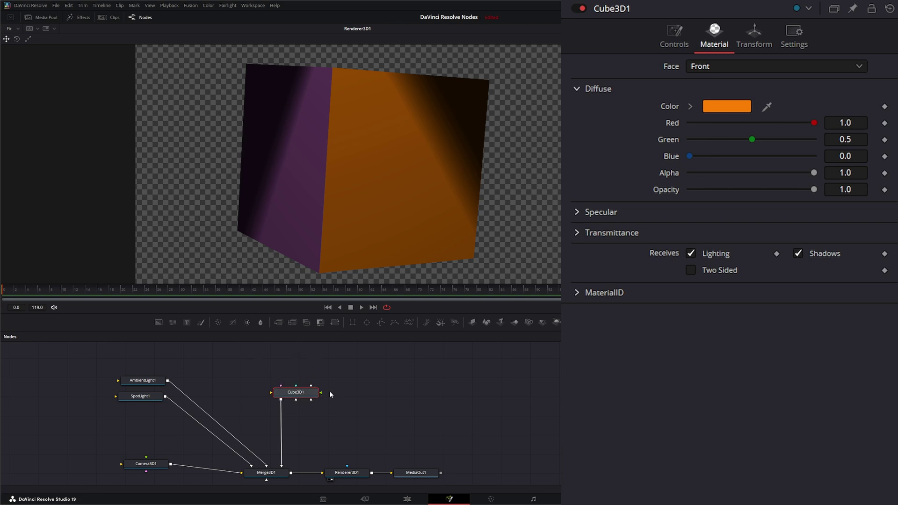
Step: Enable Cube Mapping in the cube's Controls settings
left_click(678, 29)
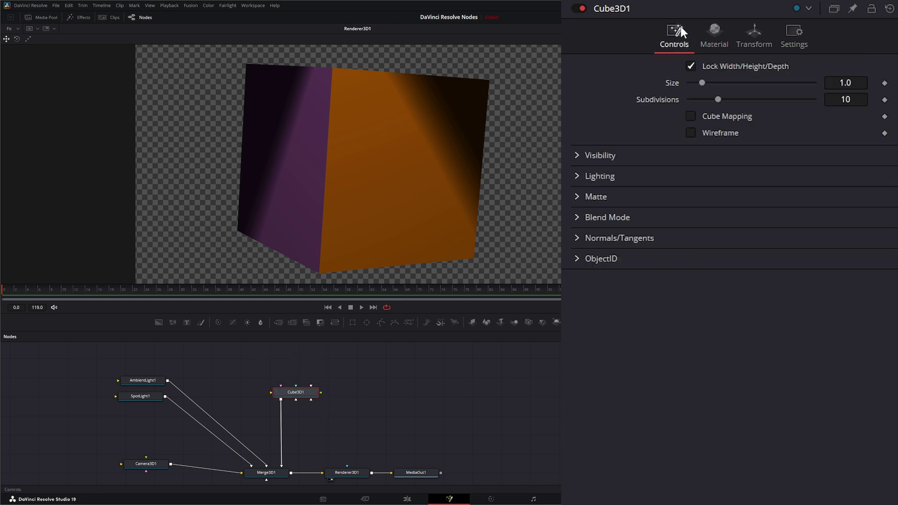
left_click(691, 115)
Step: Import the logo PNG as MediaIn1, connect it to Cube3D1, and spin the cube on X
left_click_drag(187, 379, 272, 391)
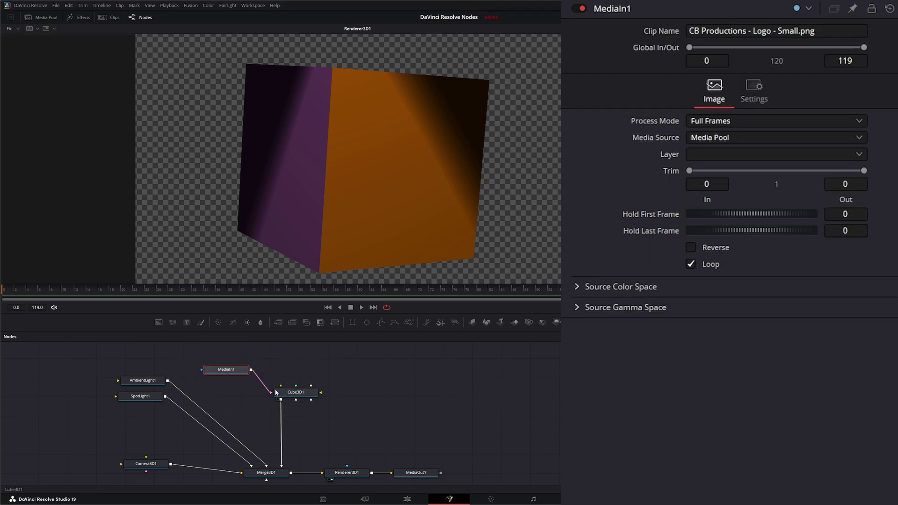
left_click(295, 392)
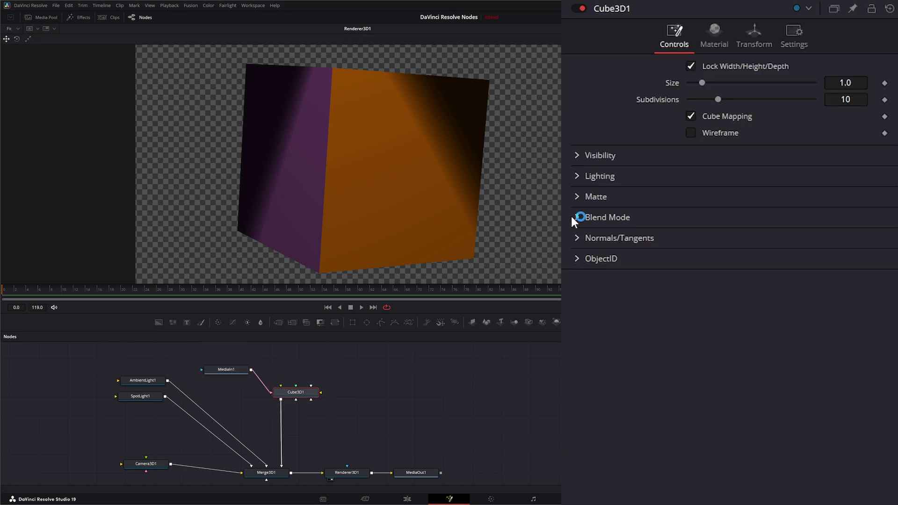
left_click(754, 37)
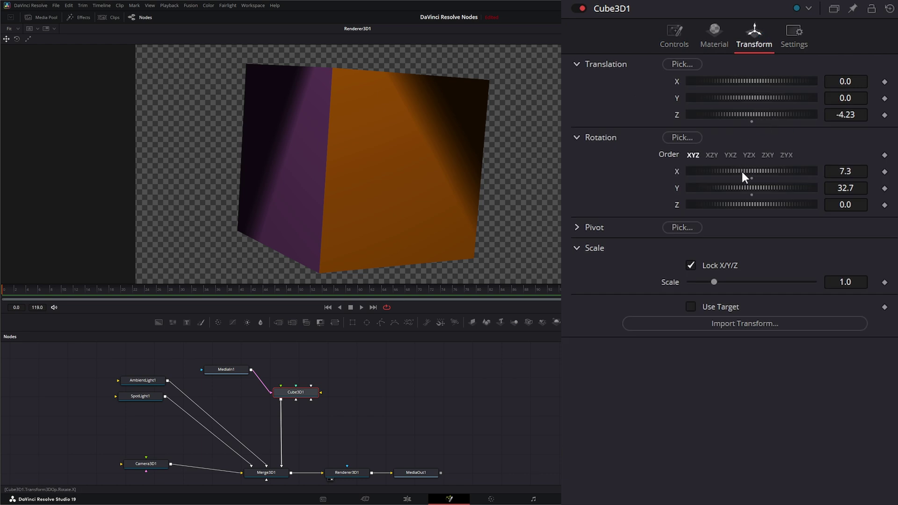
left_click_drag(742, 172, 721, 186)
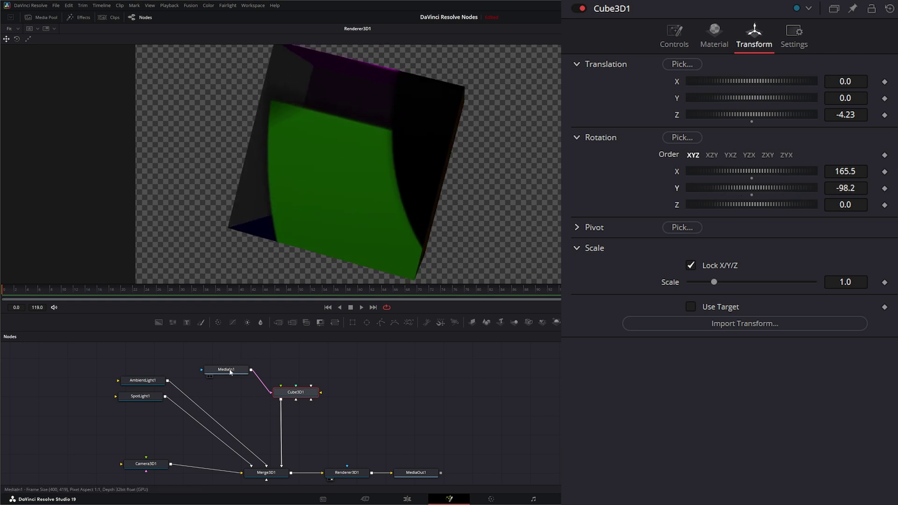
Step: Compare the logo image with the rendered cube, then disconnect the logo from Cube3D1
left_click_drag(226, 369, 234, 197)
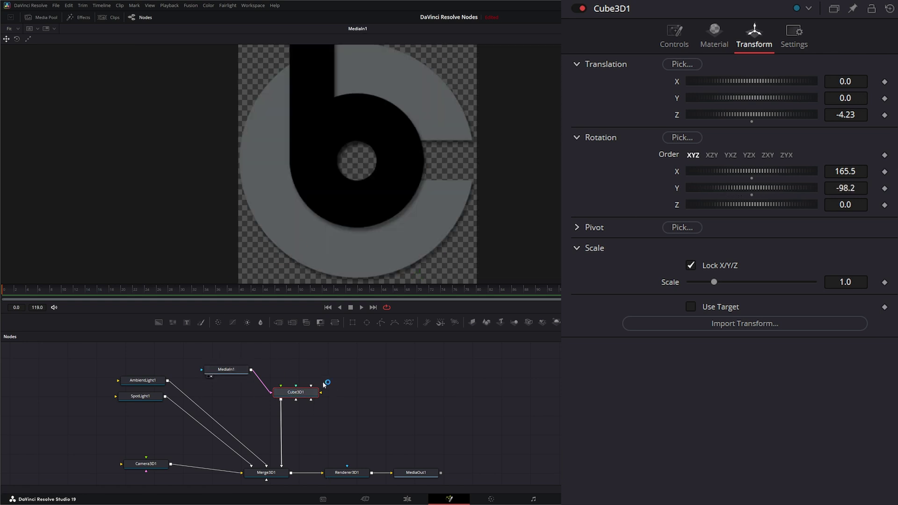
left_click_drag(355, 475, 305, 188)
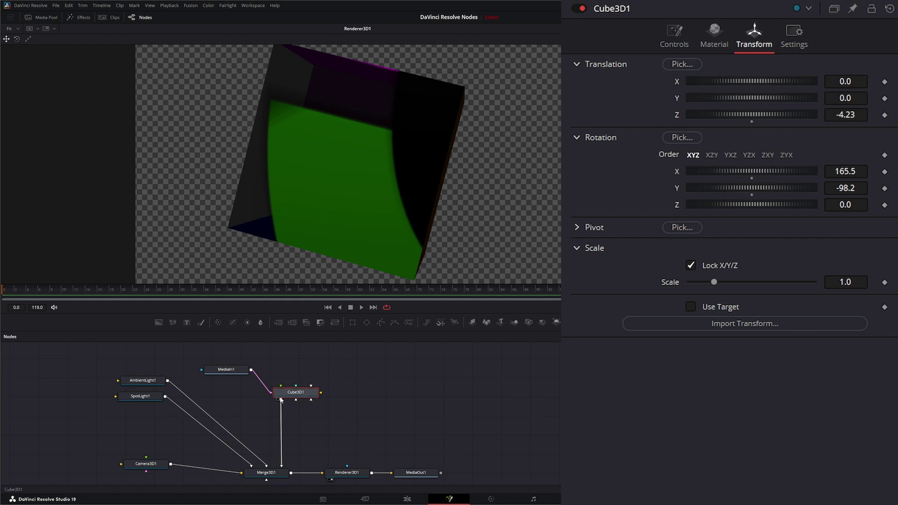
left_click_drag(272, 391, 274, 377)
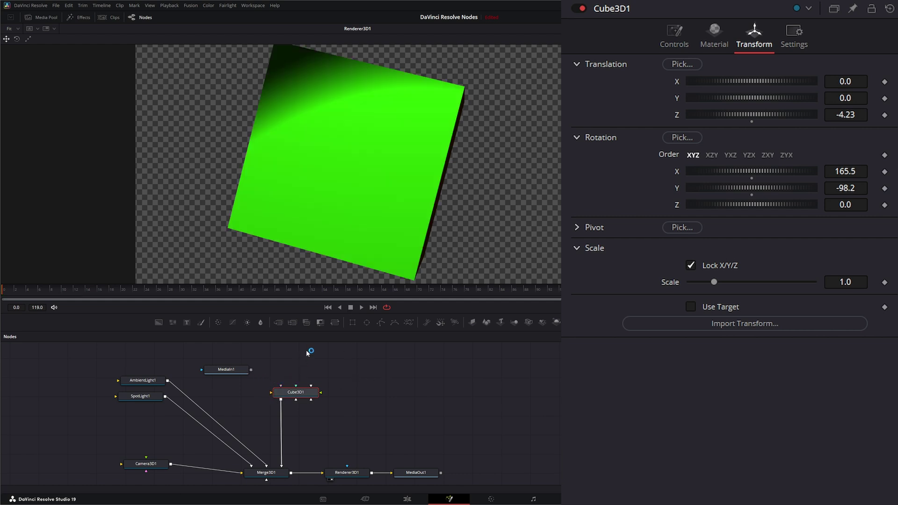
Step: Turn off Cube Mapping on Cube3D1 so each face gets its own input
left_click(678, 34)
left_click(726, 110)
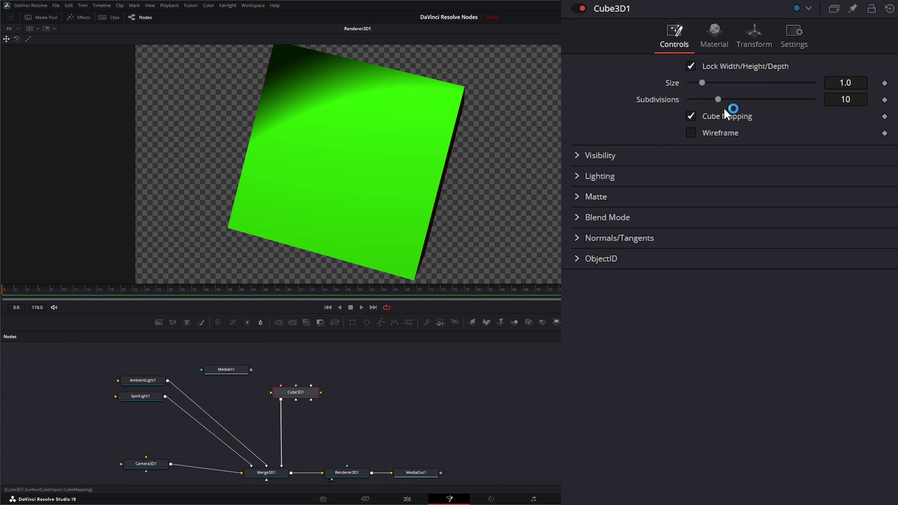
left_click(690, 115)
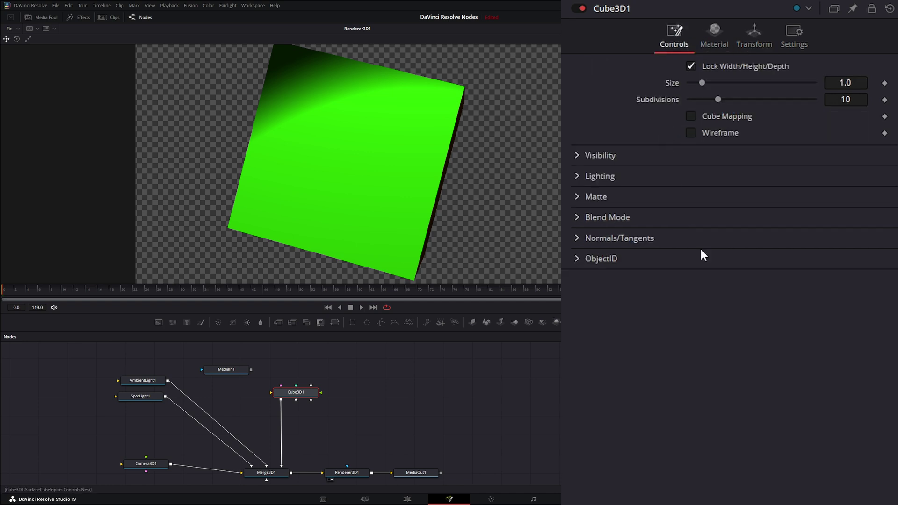
Step: Check the Material tab's Face list, keep Front selected, and return to Transform
left_click(716, 33)
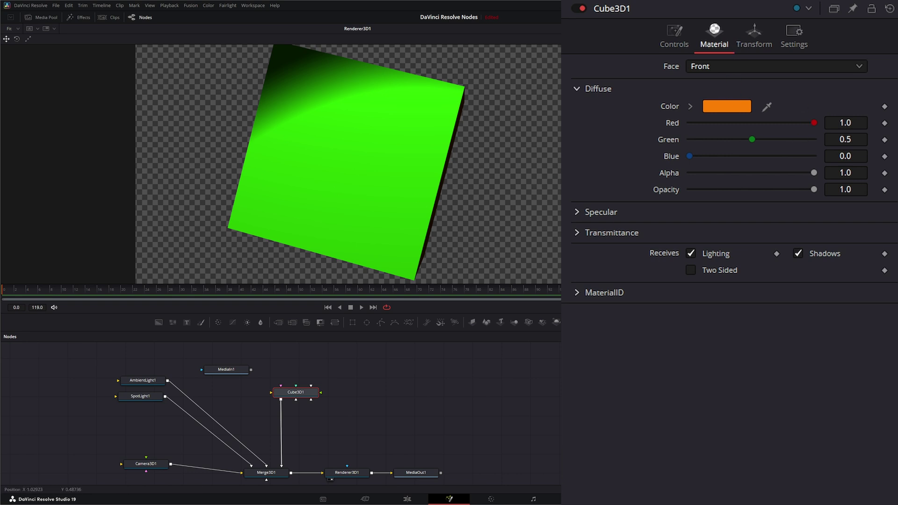
left_click(722, 65)
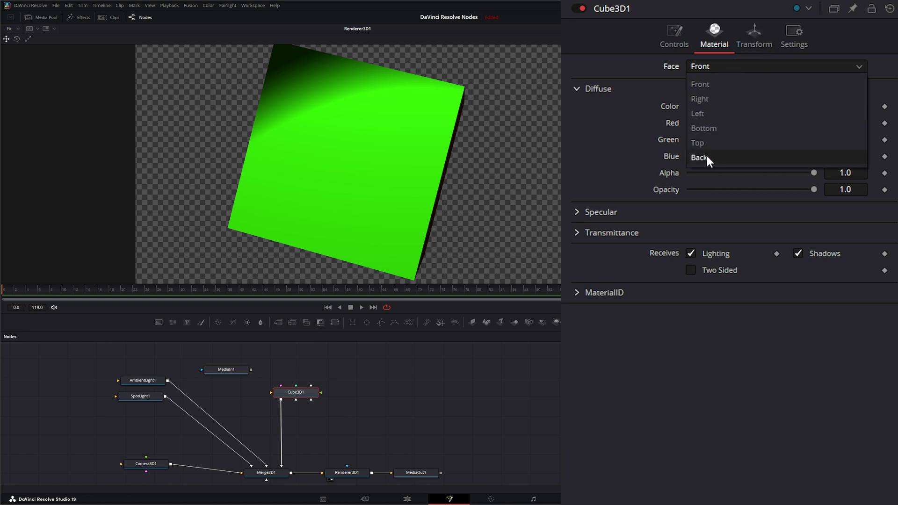
left_click(710, 83)
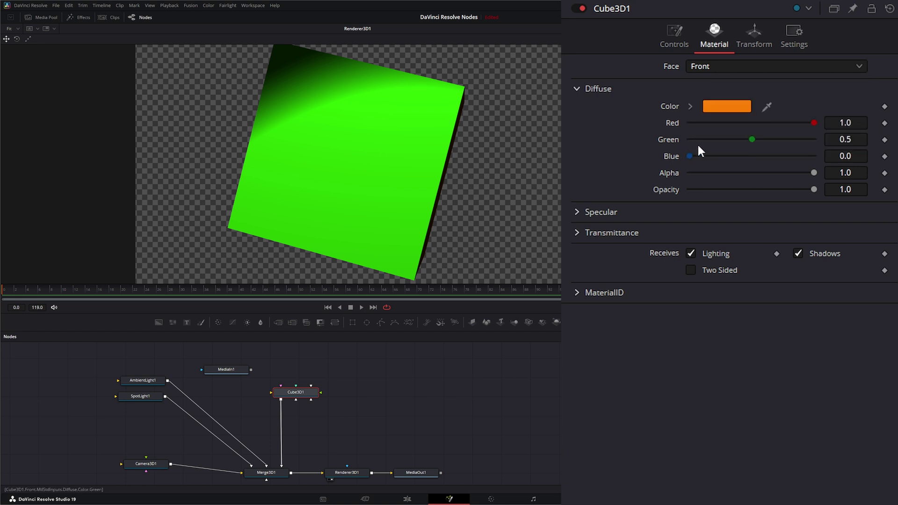
left_click(761, 37)
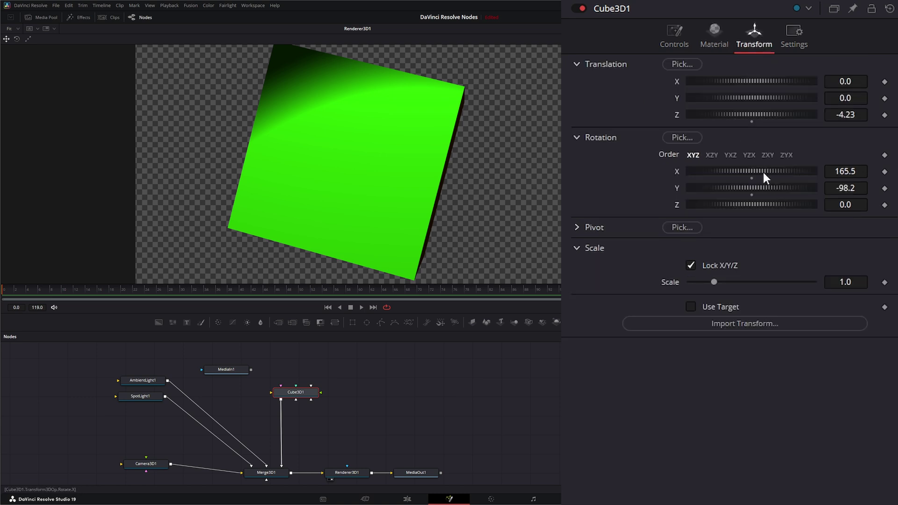
Step: Feed the logo into the cube's front material and rotate the cube to X 0, Y -85.4
left_click_drag(761, 168, 839, 192)
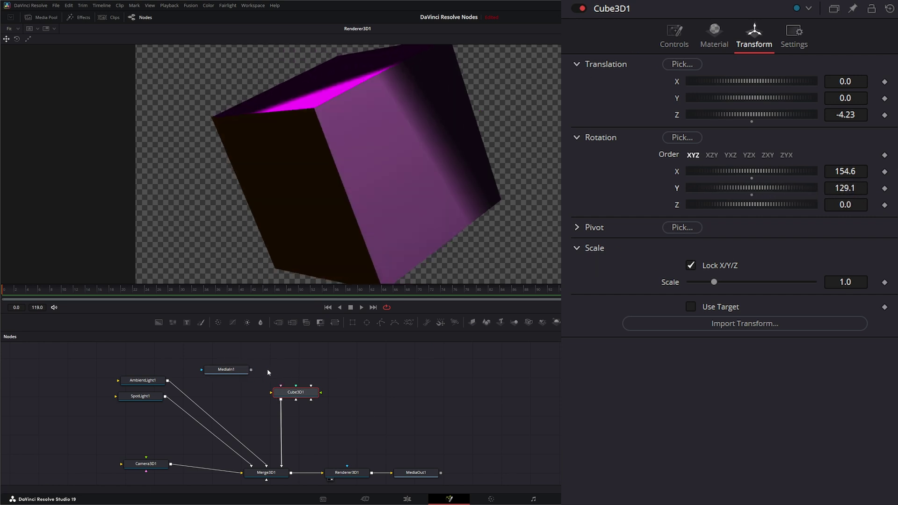
left_click_drag(251, 369, 281, 389)
left_click_drag(757, 184, 677, 187)
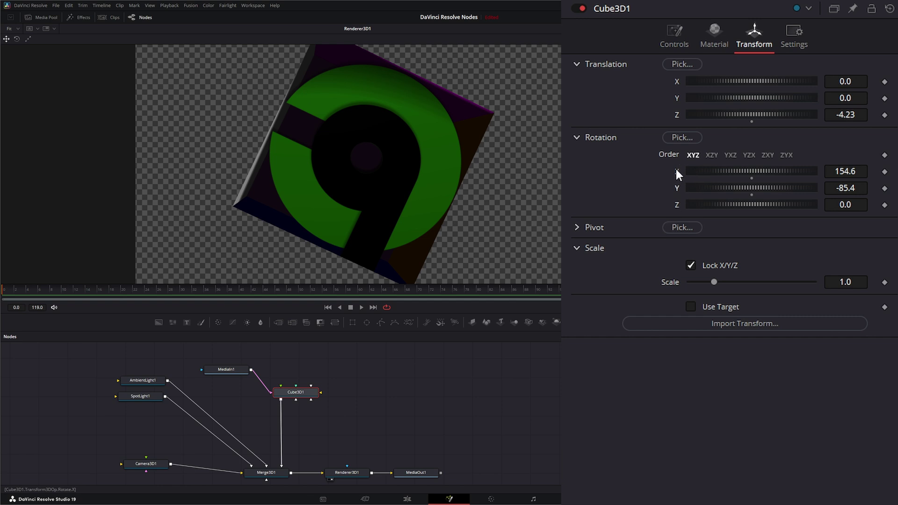
double_click(675, 170)
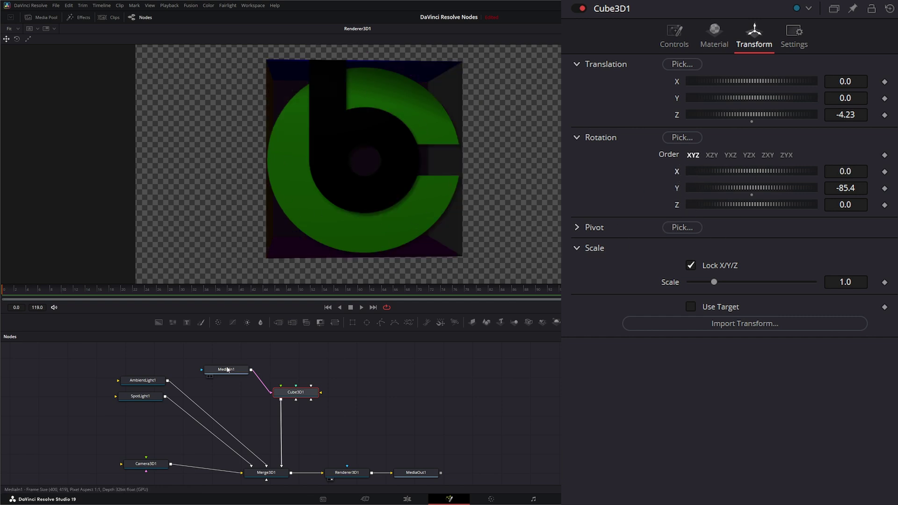
Step: Preview the logo image alone, then view the rendered cube again
left_click(209, 375)
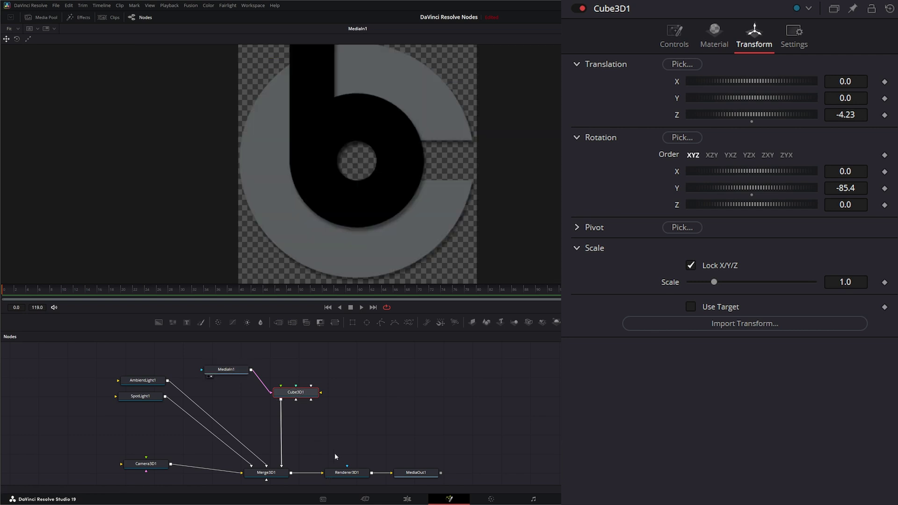
left_click(330, 479)
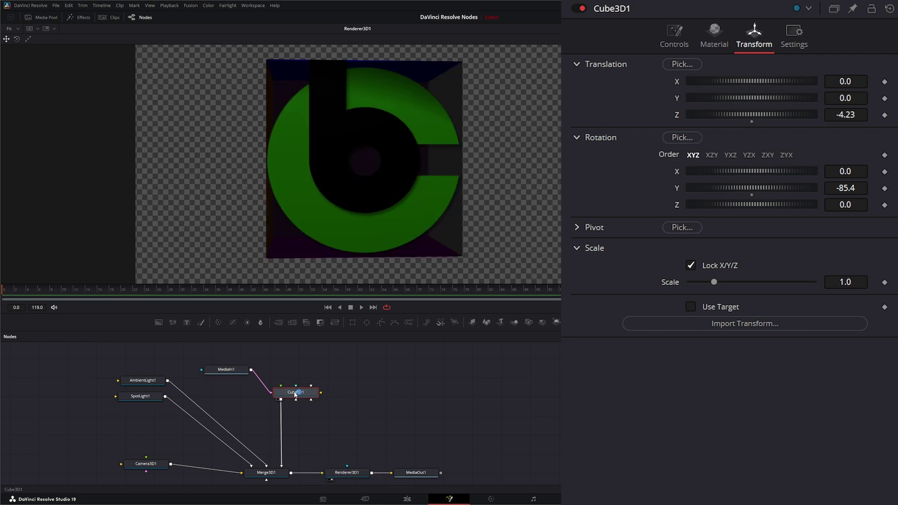
left_click(714, 35)
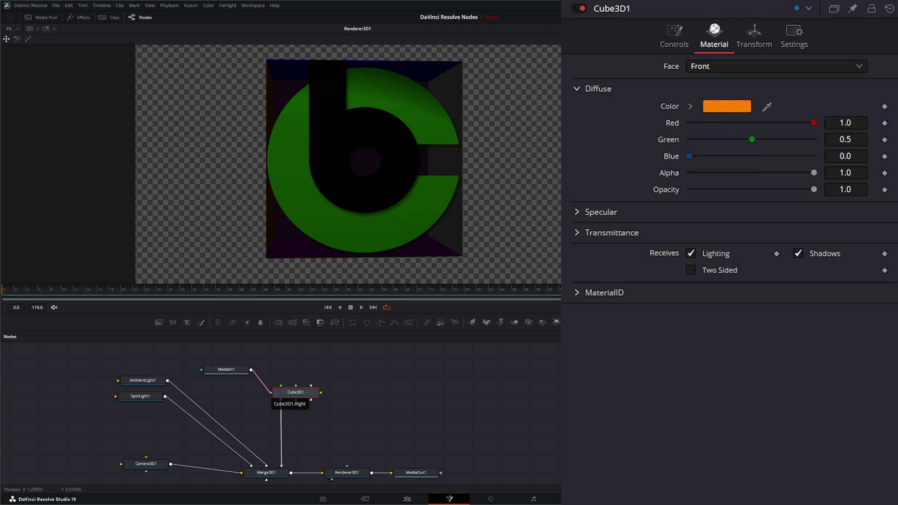
Step: Set the Right face's diffuse colour to white (Red, Green, Blue 1.0)
left_click(714, 67)
left_click(712, 99)
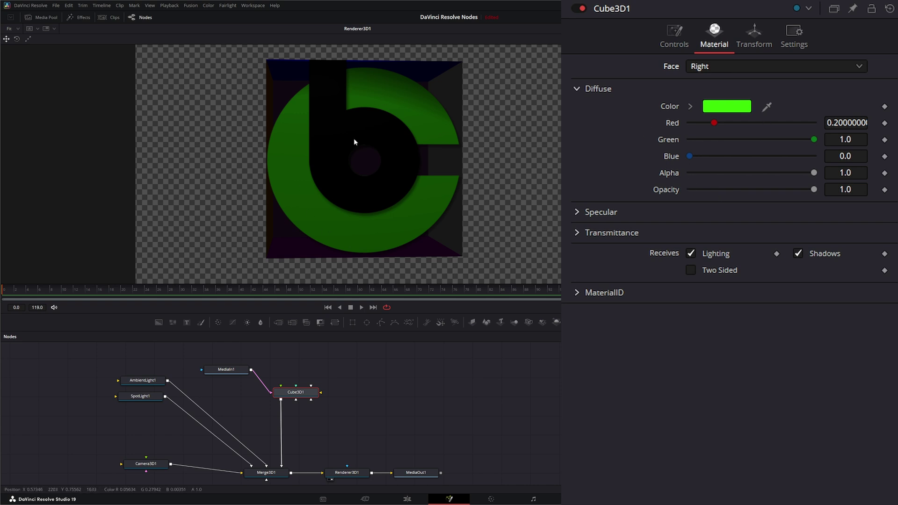
left_click(726, 105)
left_click(415, 291)
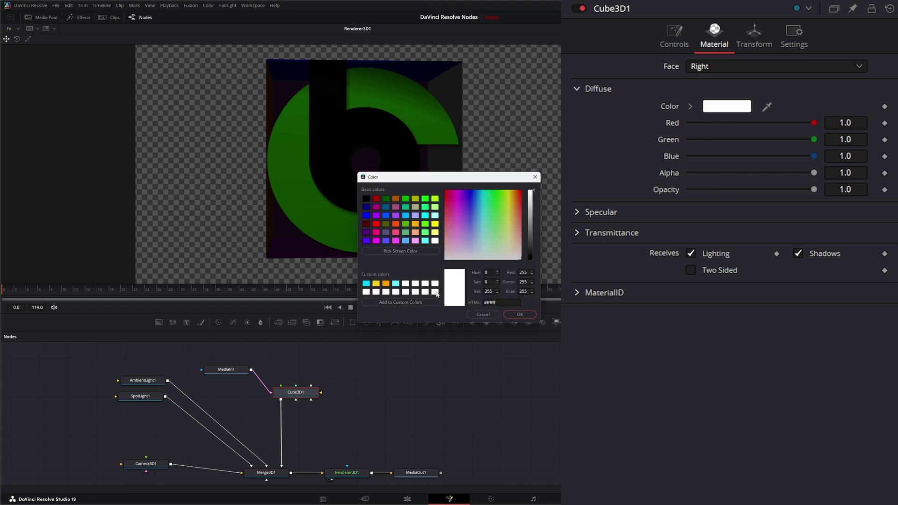
left_click(518, 315)
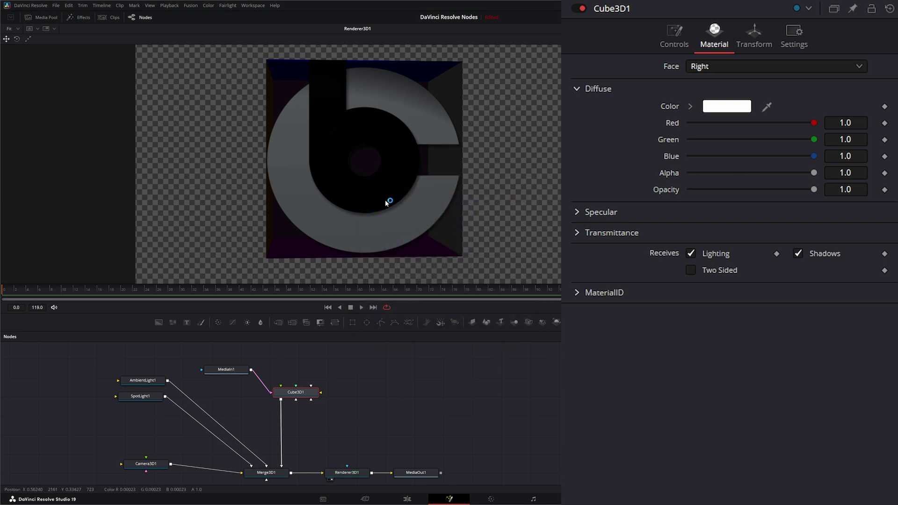
Step: Move MediaIn1 above Cube3D1 and wire the logo into its Bottom face and another face input
left_click_drag(228, 374, 281, 385)
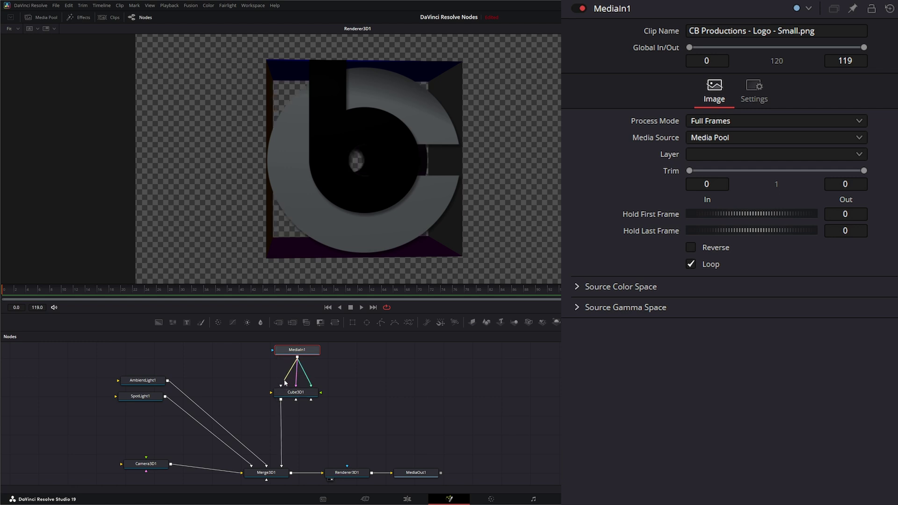
left_click_drag(298, 357, 310, 400)
left_click_drag(297, 357, 322, 394)
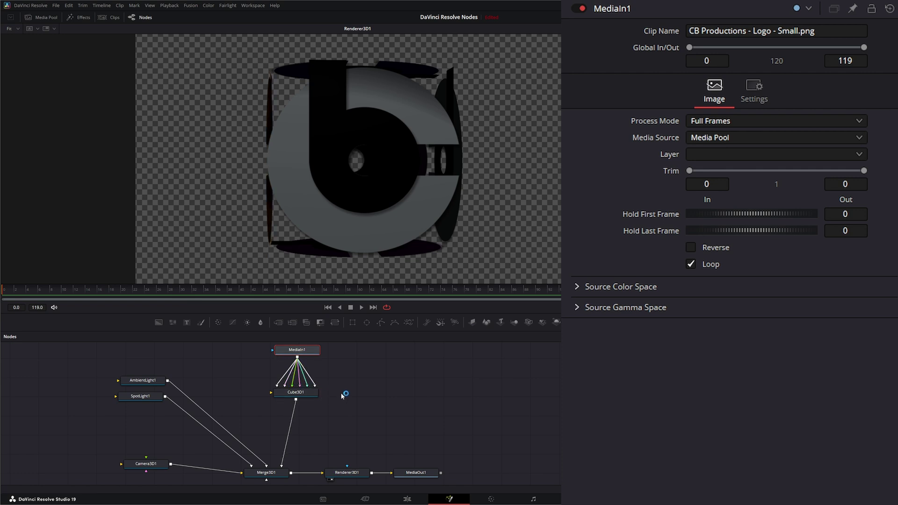
Step: Select Cube3D1 and set the Front face's diffuse colour to white
left_click(304, 394)
left_click(702, 64)
left_click(714, 87)
left_click(725, 107)
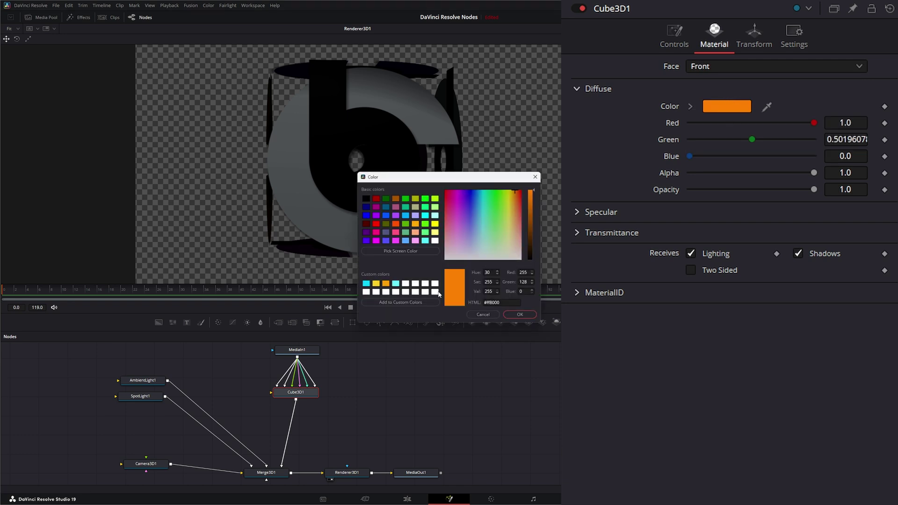
left_click(436, 292)
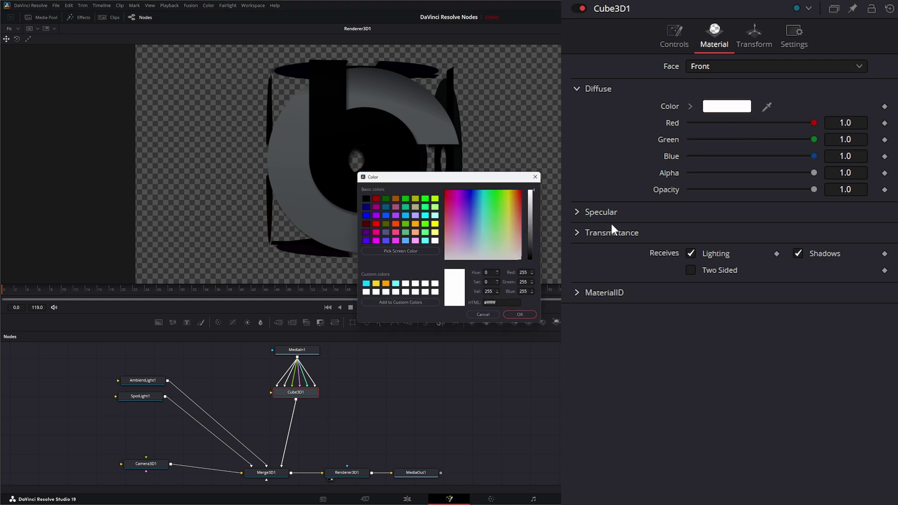
left_click(527, 315)
Step: Set the Left face's diffuse colour to white
left_click(723, 65)
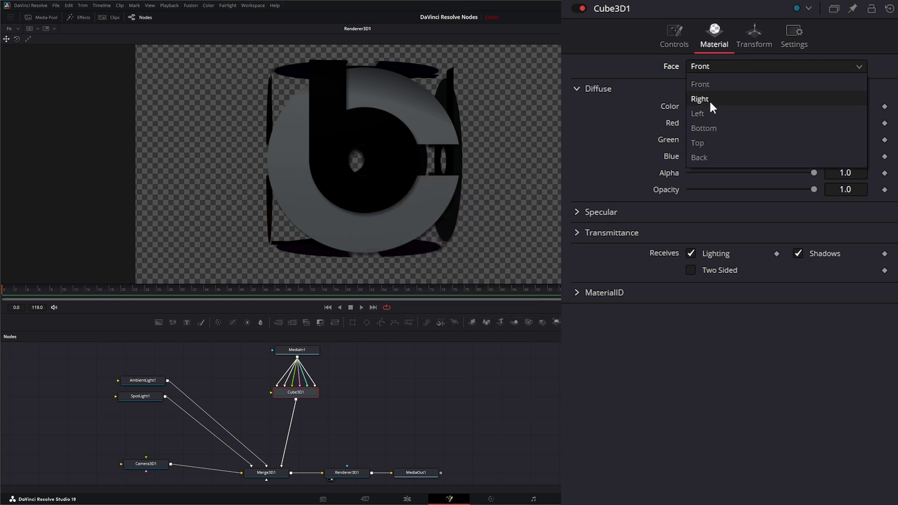
left_click(707, 101)
left_click(723, 65)
left_click(717, 111)
left_click(720, 106)
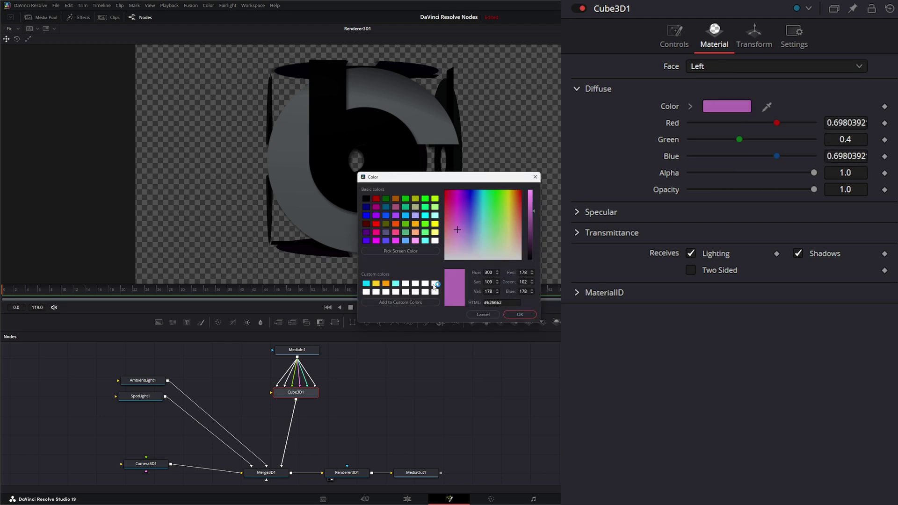
left_click(434, 284)
left_click(518, 315)
Step: Set the Bottom face's diffuse colour to white
left_click(715, 66)
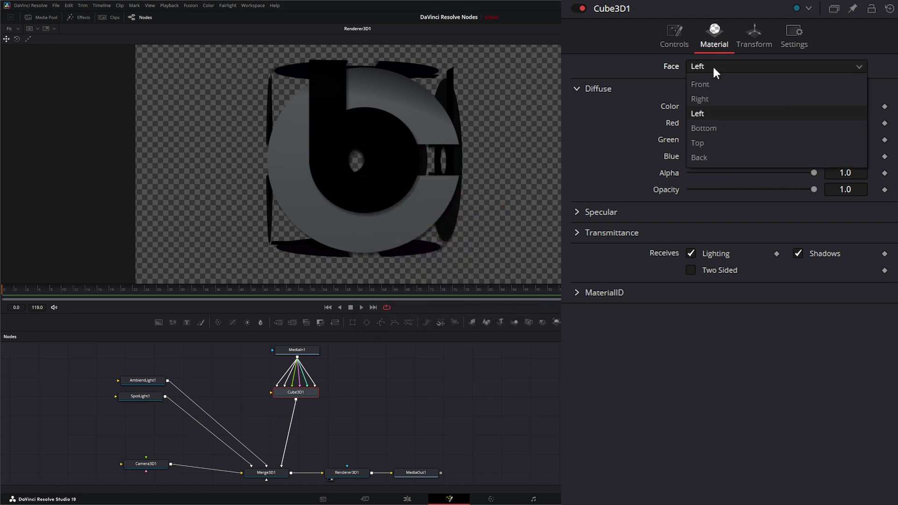
left_click(706, 128)
left_click(722, 107)
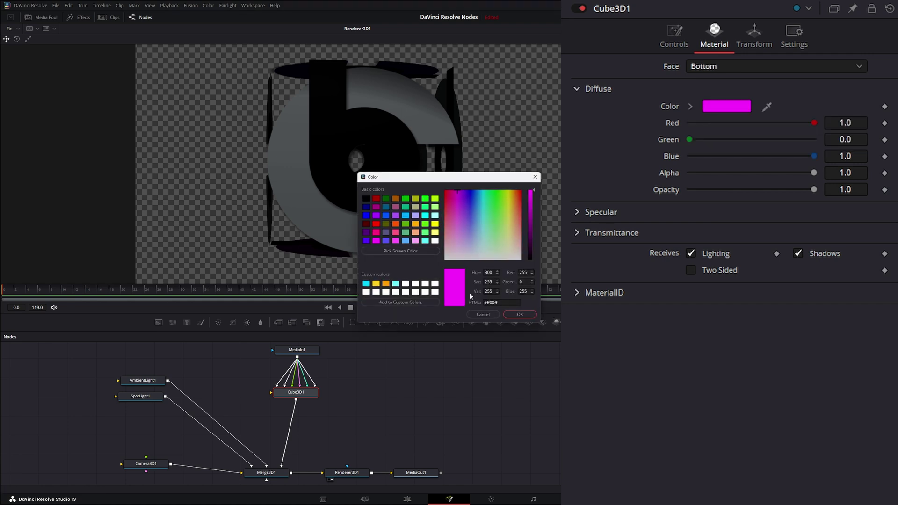
left_click(435, 291)
left_click(519, 314)
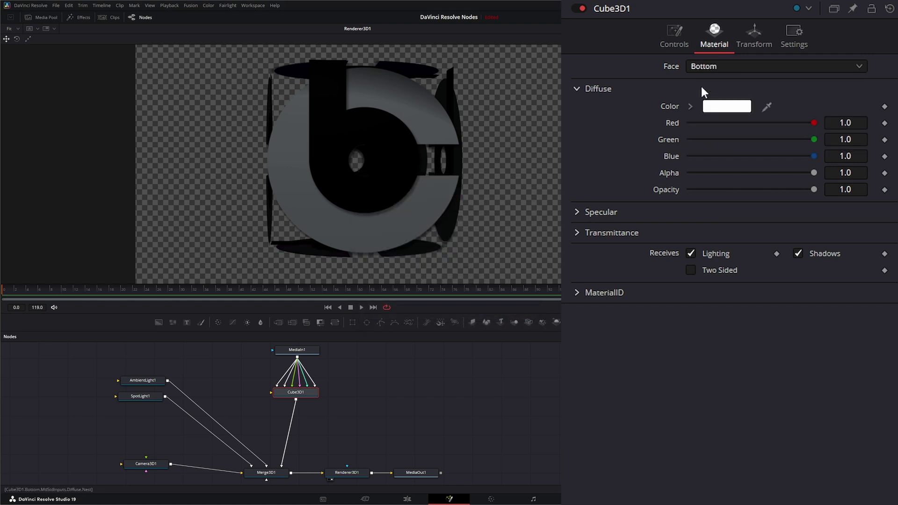
Step: Set the Top face's diffuse colour to white, then switch to the Back face
left_click(699, 67)
left_click(712, 139)
left_click(725, 107)
left_click(435, 291)
left_click(520, 314)
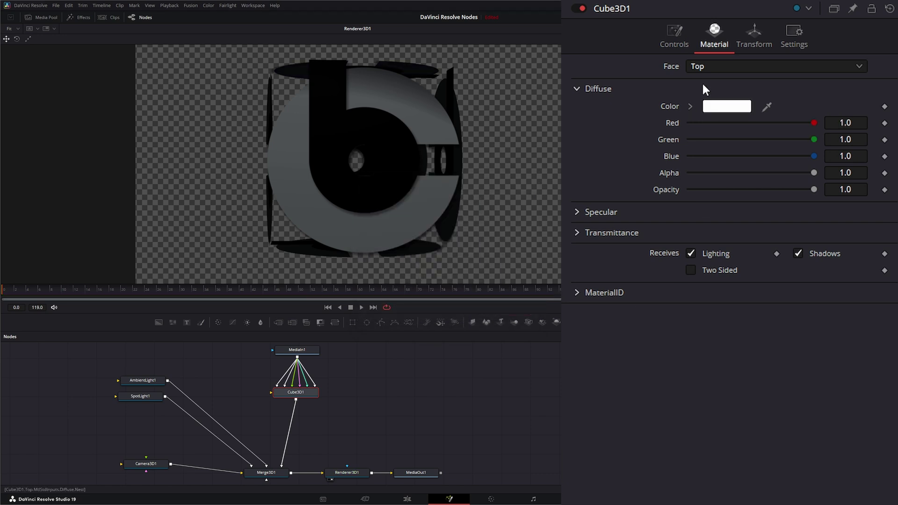
left_click(712, 68)
left_click(708, 158)
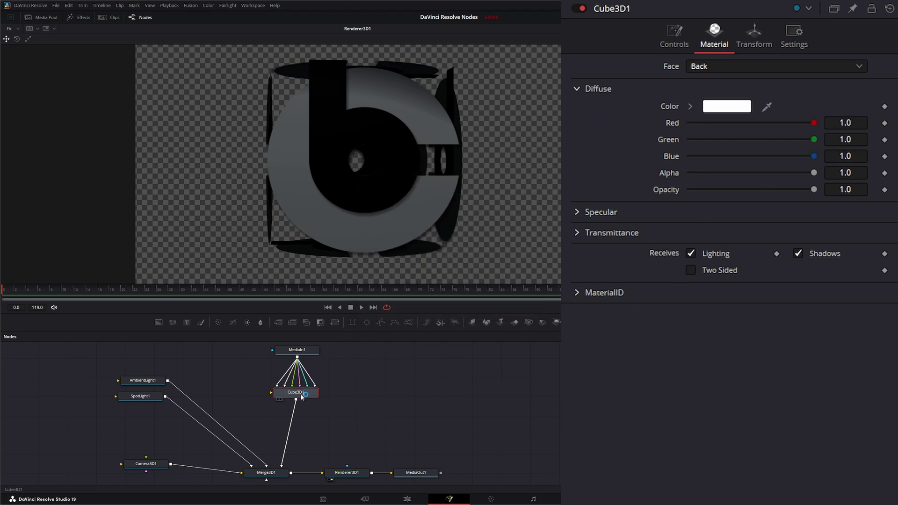
Step: Rotate Cube3D1 to X 0, Y 43.6, Z -383.6 in the Transform tab
left_click(753, 35)
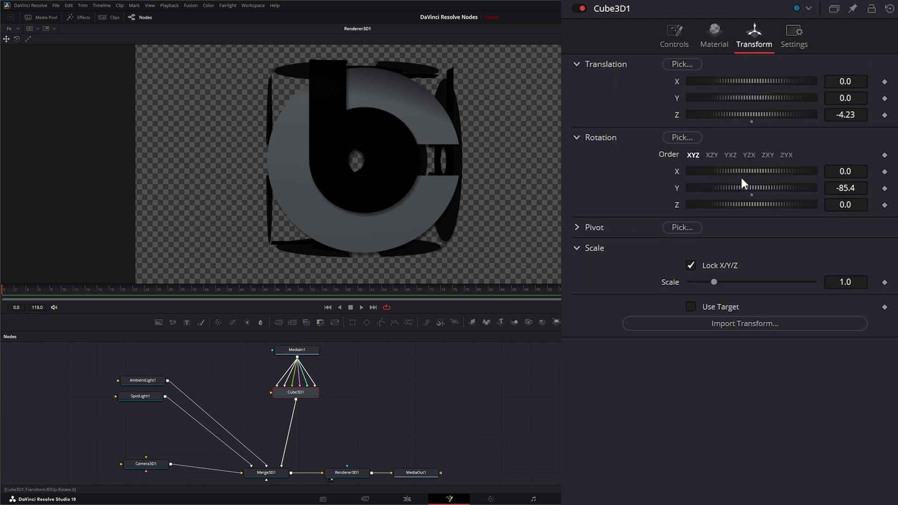
left_click_drag(748, 172, 670, 192)
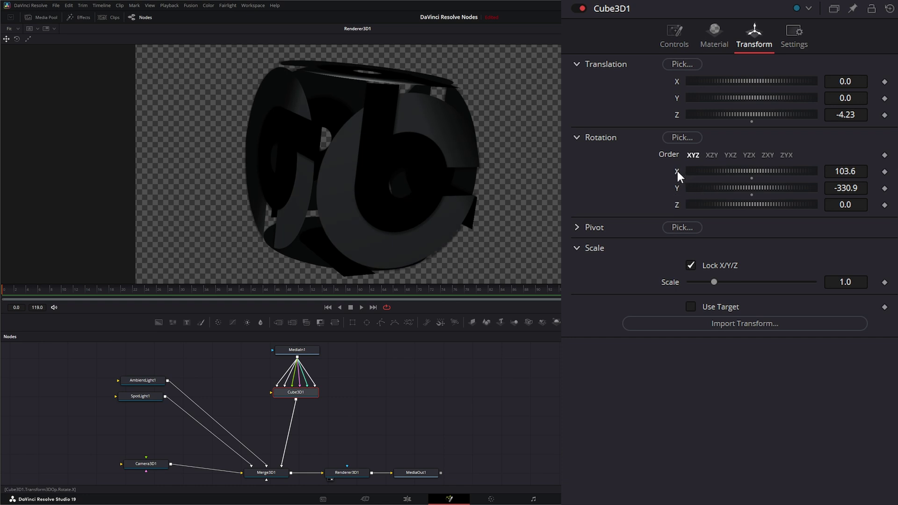
double_click(676, 172)
left_click_drag(738, 187, 890, 186)
left_click_drag(783, 206, 639, 211)
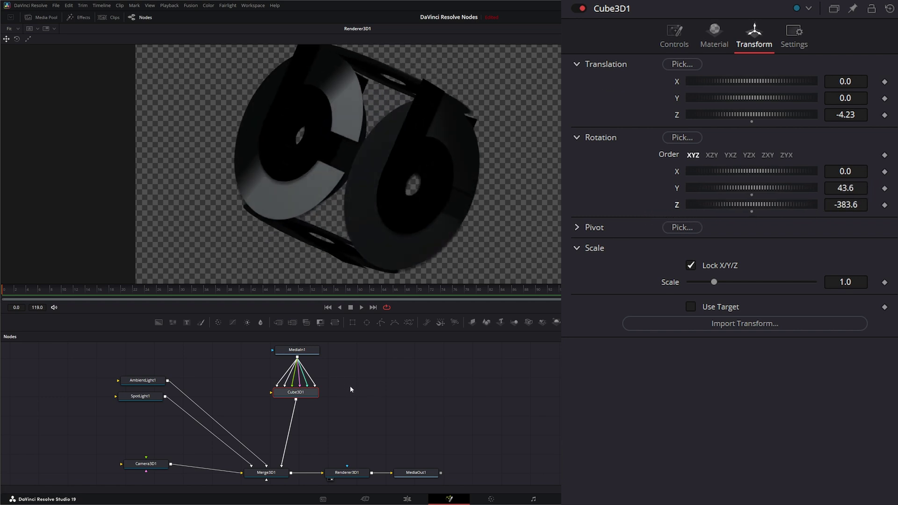
Step: Delete the MediaIn1 logo node from the node graph
scroll(337, 390, "up", 2)
left_click_drag(252, 355, 347, 388)
key("Delete")
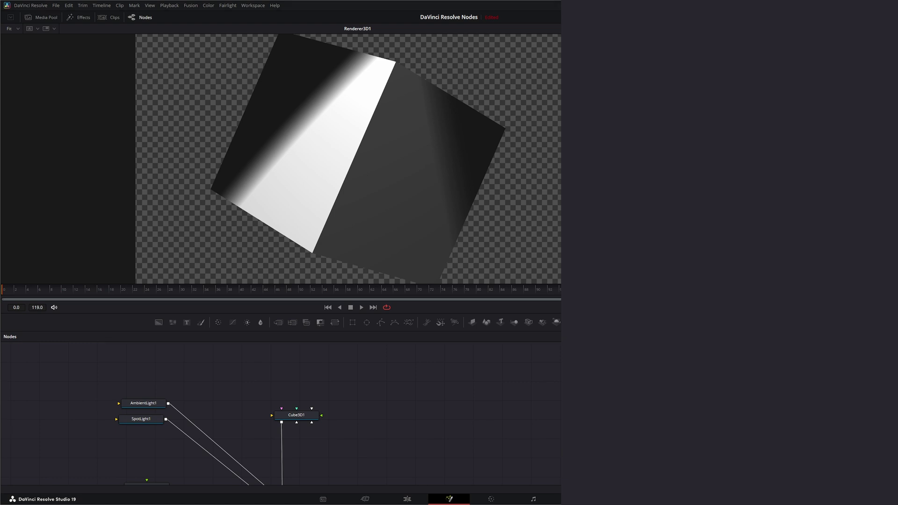
Step: Import Untitled-1.jpg as a media node feeding Cube3D1 and tilt the cube to X -14.5
left_click_drag(584, 502, 286, 414)
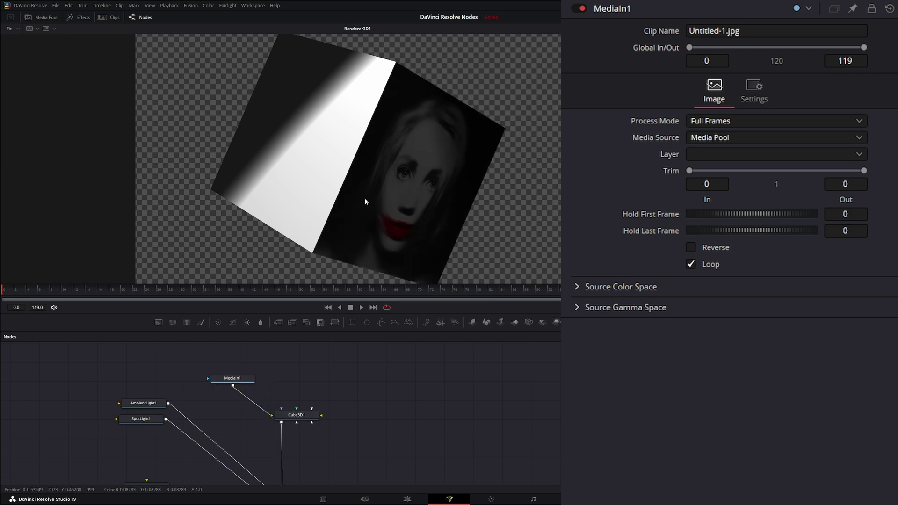
left_click_drag(231, 381, 274, 369)
left_click(298, 416)
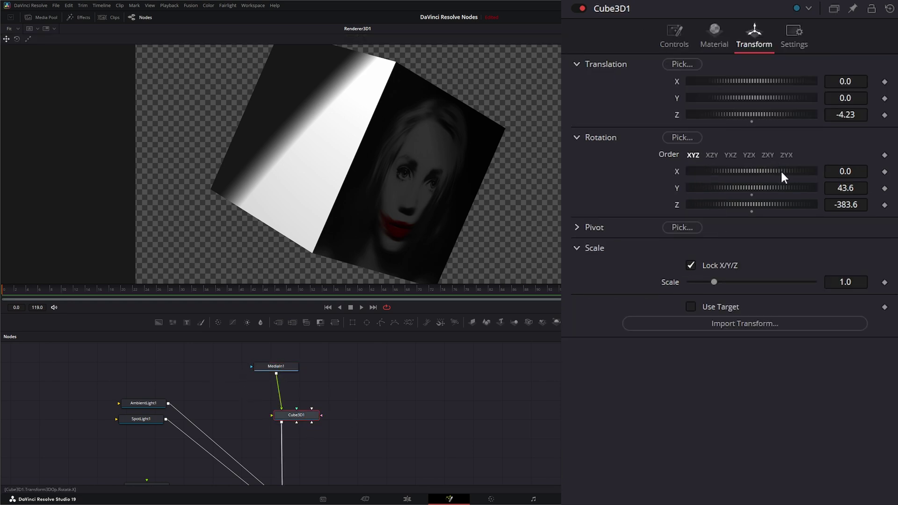
left_click_drag(772, 171, 762, 185)
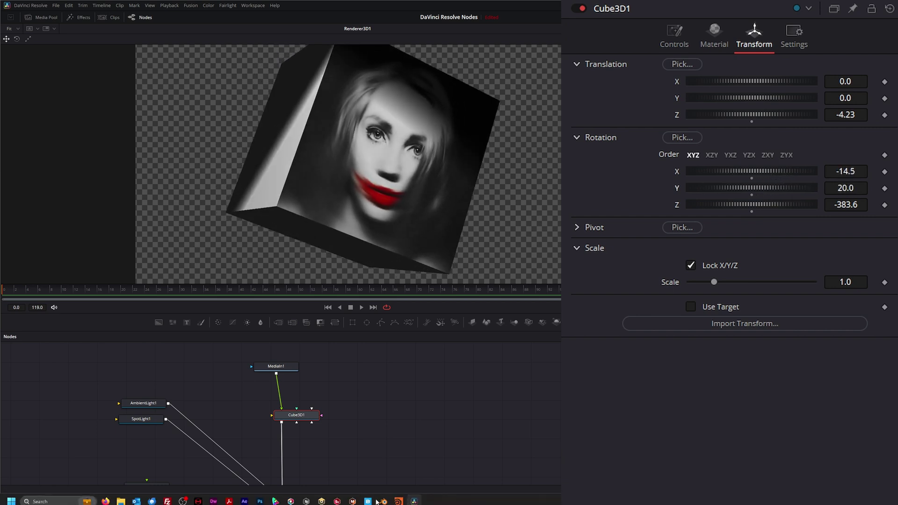
left_click_drag(278, 367, 282, 369)
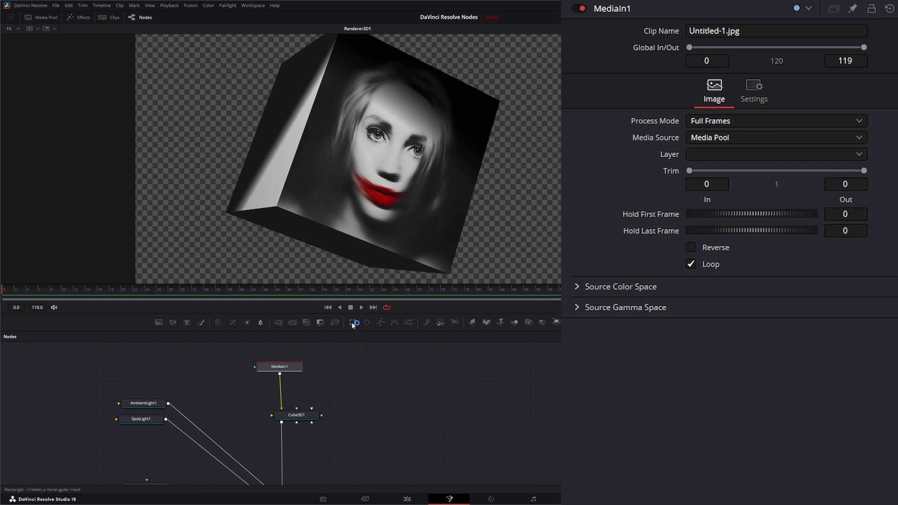
Step: Add a Rectangle mask to the portrait with corner radius 0.289 and a 45° angle
left_click_drag(353, 322, 320, 243)
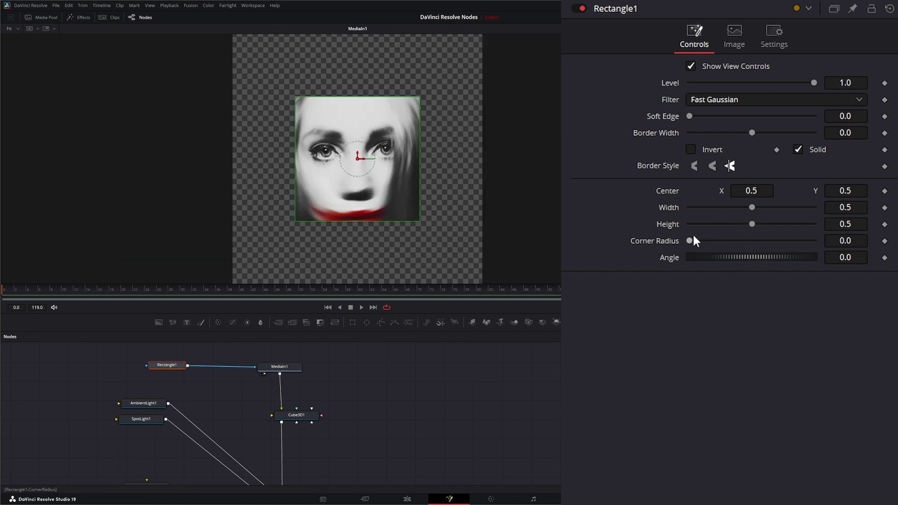
left_click_drag(688, 239, 773, 257)
left_click(860, 256)
double_click(865, 252)
type("45")
key("Tab")
Step: Insert a Transform node between the mask and portrait and set its size to 1.56
left_click_drag(173, 370, 144, 370)
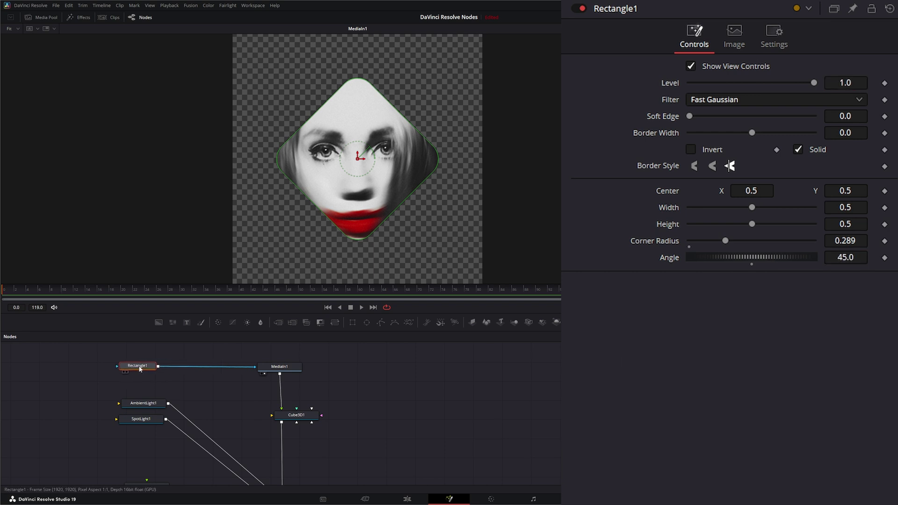
left_click_drag(335, 322, 230, 367)
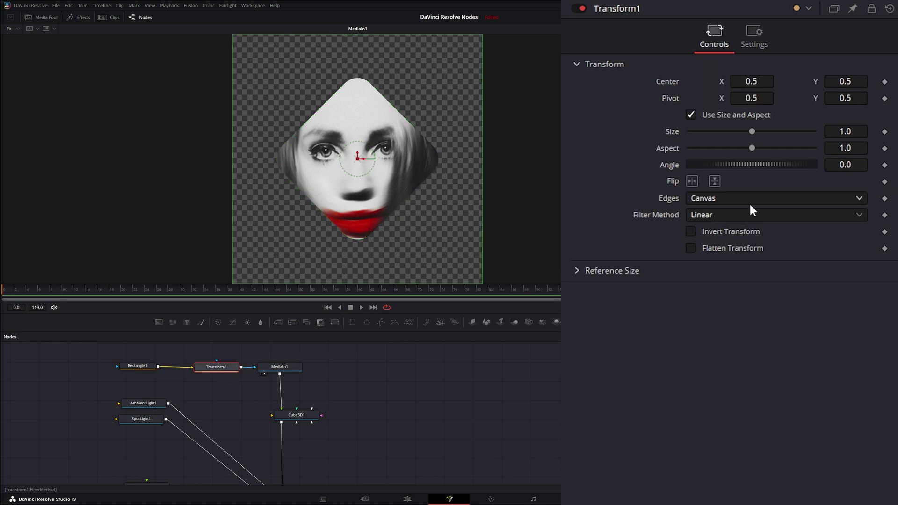
left_click_drag(841, 129, 867, 129)
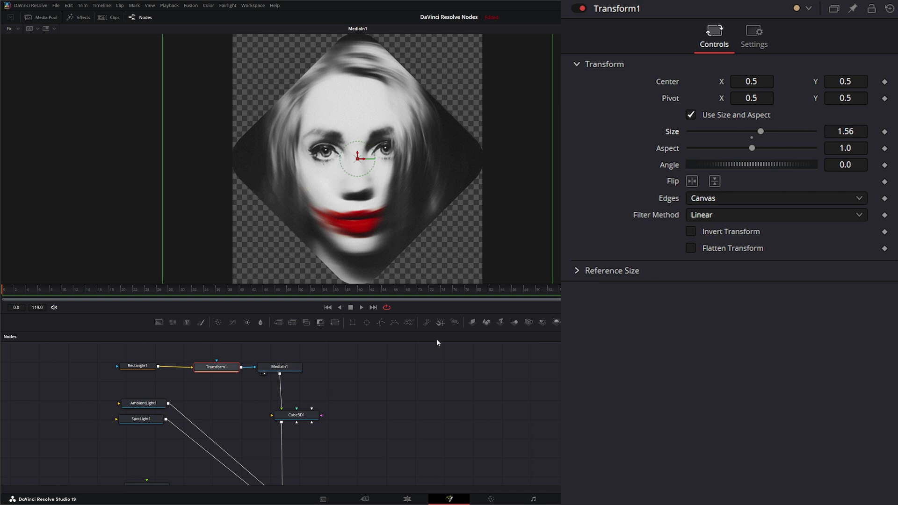
left_click_drag(300, 417, 287, 227)
Step: Show Renderer3D1 in the viewer and wire the portrait into Cube3D1's Left, Top and remaining faces
scroll(302, 462, "down", 3)
scroll(302, 462, "right", 4)
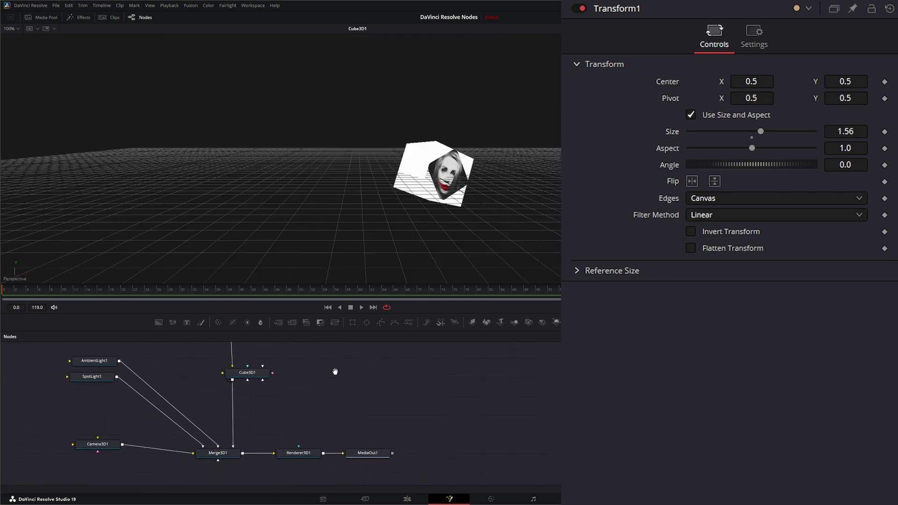
key("1")
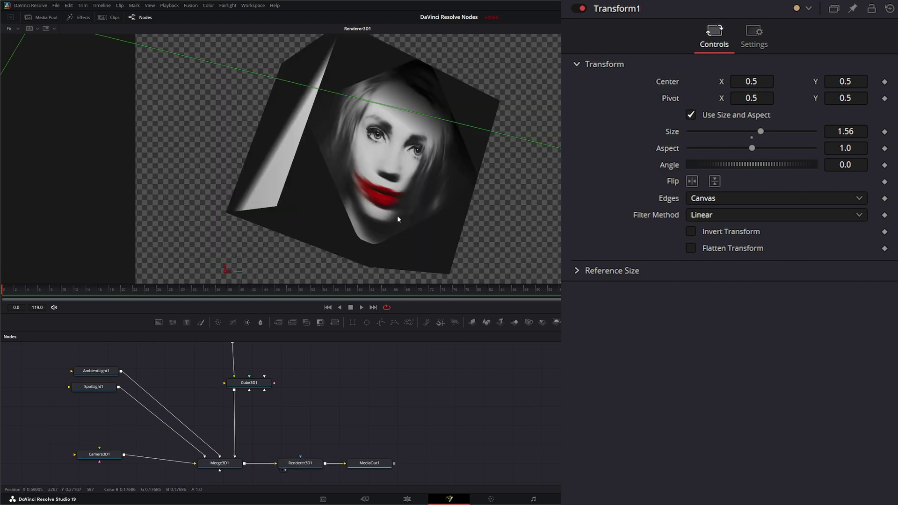
scroll(243, 388, "up", 3)
left_click_drag(225, 371, 242, 409)
left_click_drag(225, 372, 257, 410)
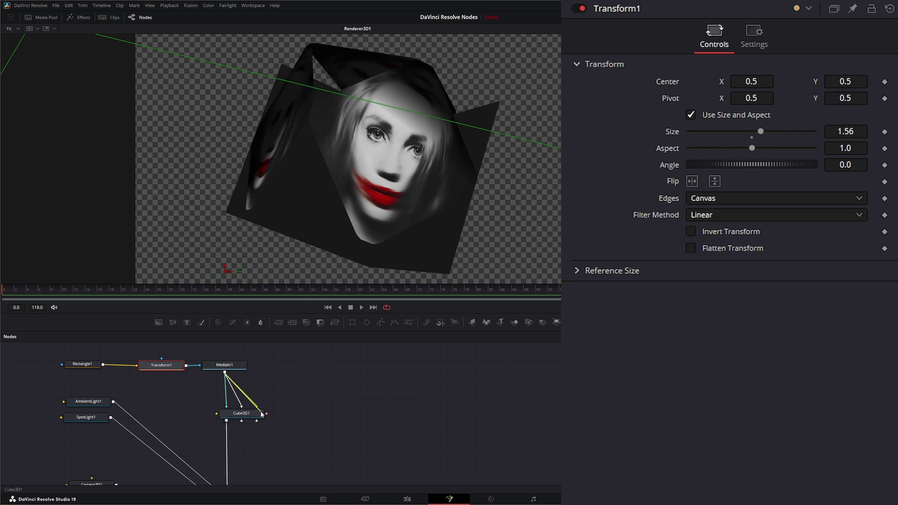
mouse_move(264, 415)
left_mouse_down()
mouse_move(253, 397)
mouse_move(268, 415)
left_mouse_up()
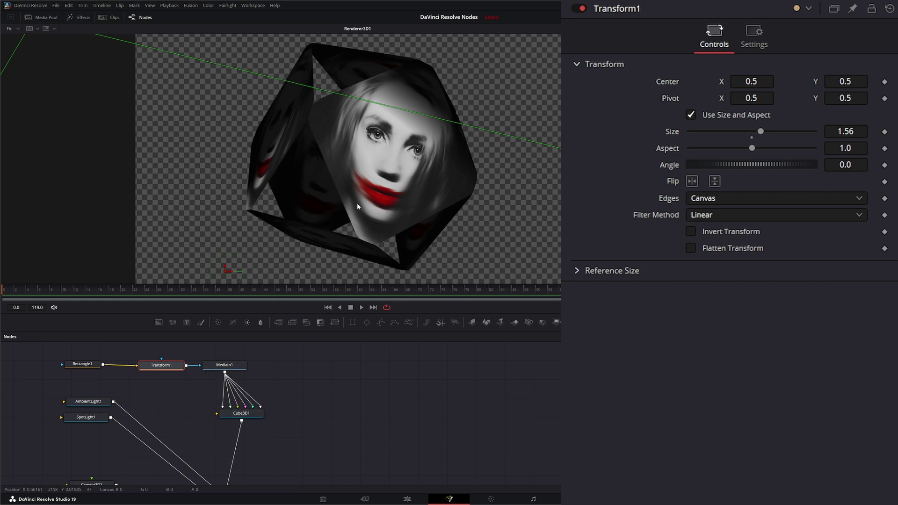
Step: Spin Cube3D1 around its Y axis to -587.2
left_click(252, 413)
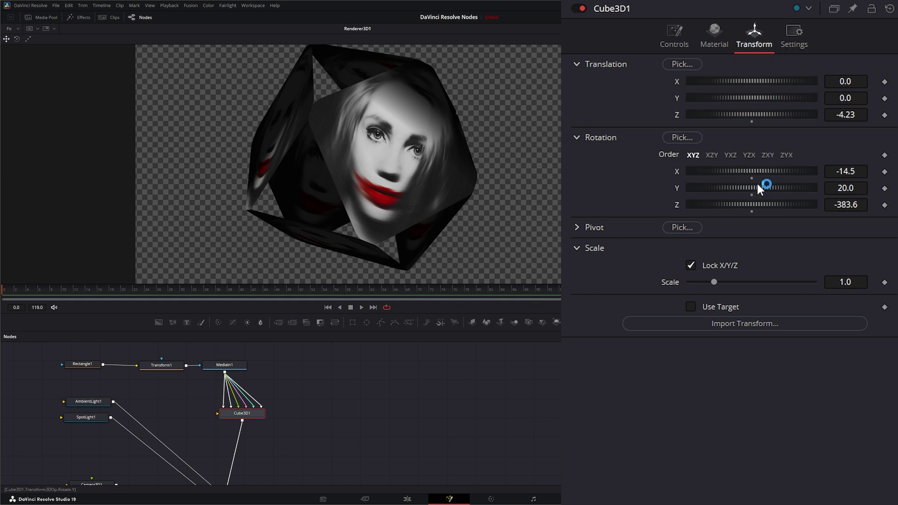
left_click_drag(759, 184, 565, 208)
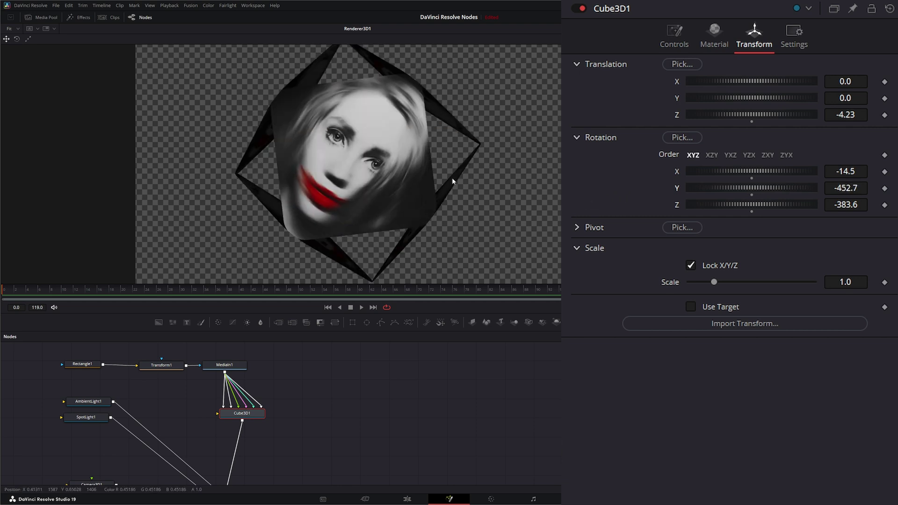
left_click_drag(753, 189, 706, 192)
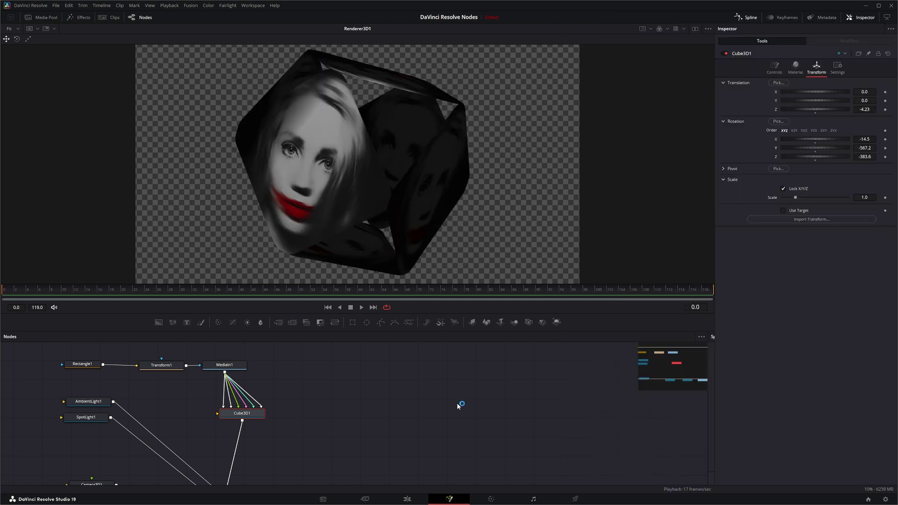